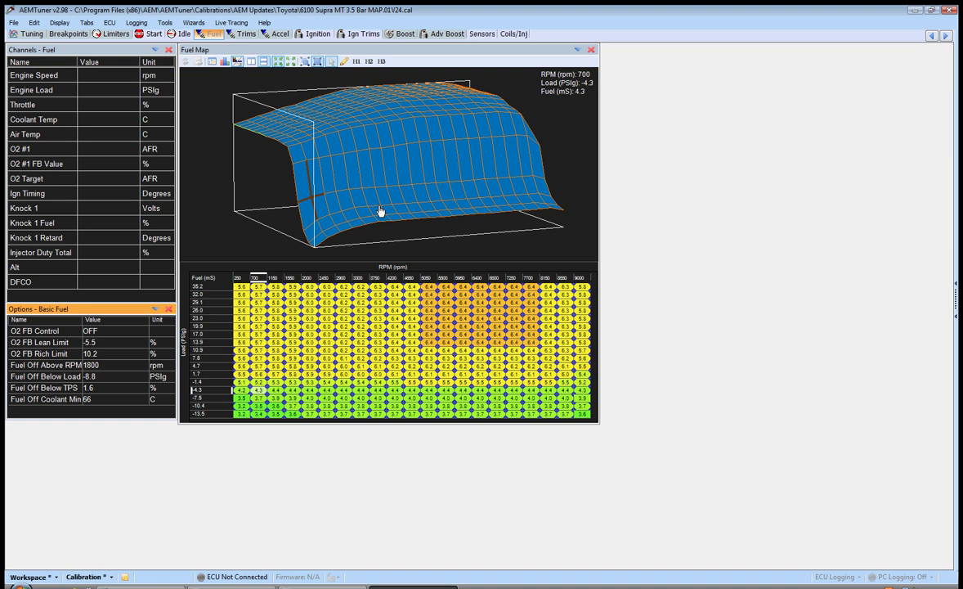
Glance at the Idle page, then go back to the Fuel Map's 3D surface and RPM-by-load table
{"action": "left_click", "coordinate": [180, 33]}
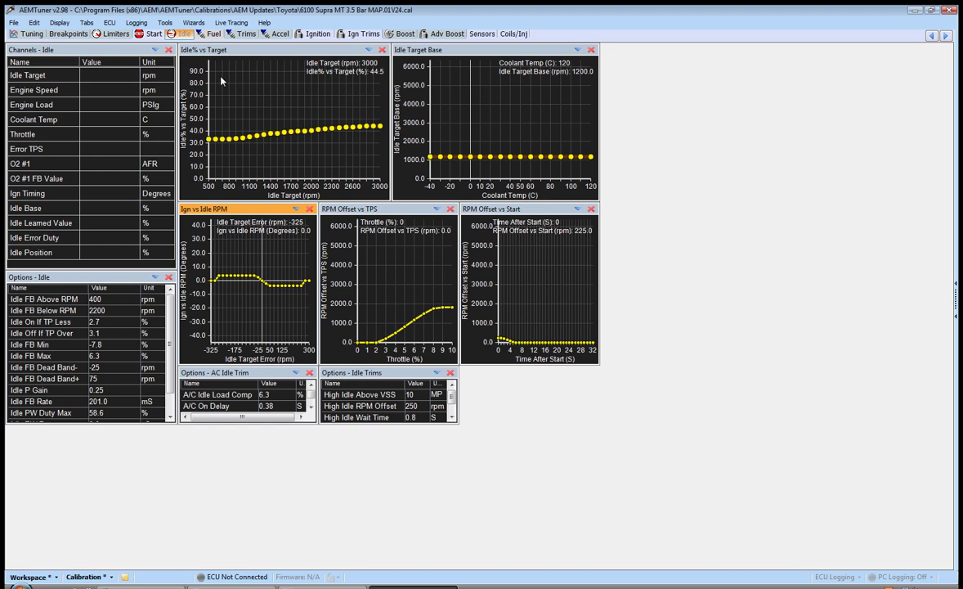
{"action": "left_click", "coordinate": [211, 35]}
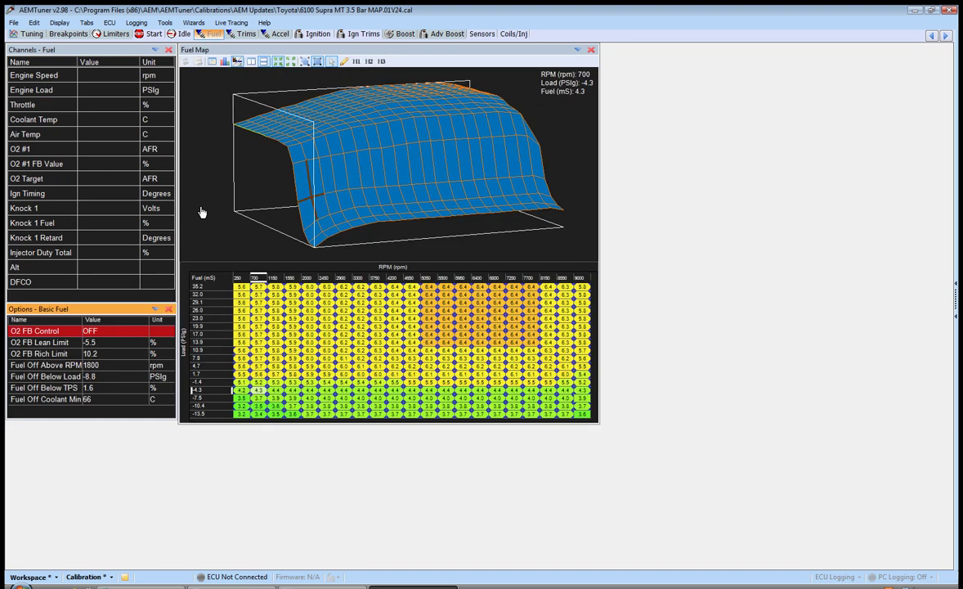
{"action": "left_click", "coordinate": [246, 411]}
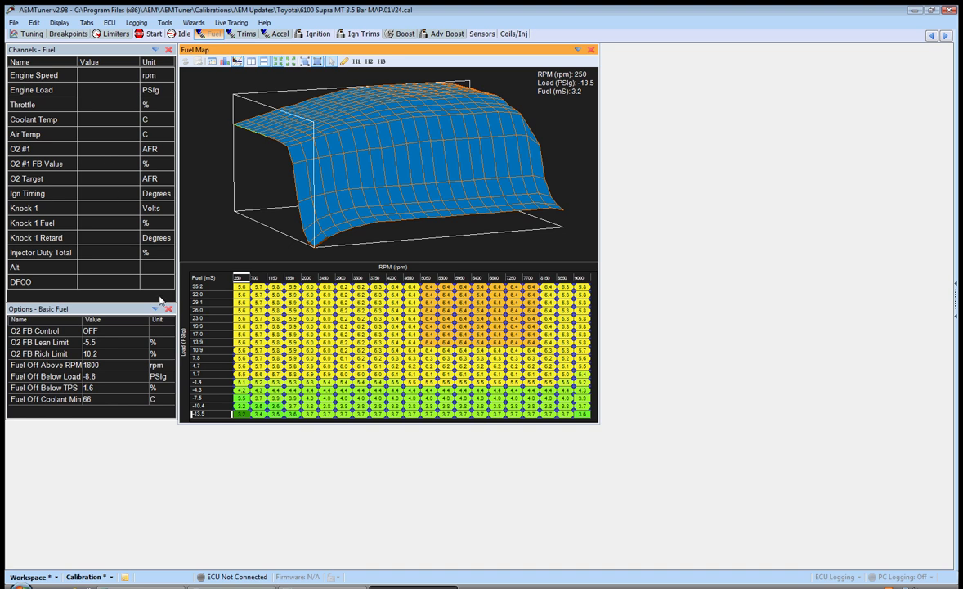
{"action": "mouse_move", "coordinate": [276, 334]}
{"action": "left_mouse_down"}
{"action": "mouse_move", "coordinate": [293, 342]}
{"action": "mouse_move", "coordinate": [258, 338]}
{"action": "mouse_move", "coordinate": [275, 350]}
{"action": "left_mouse_up"}
{"action": "left_click", "coordinate": [274, 358]}
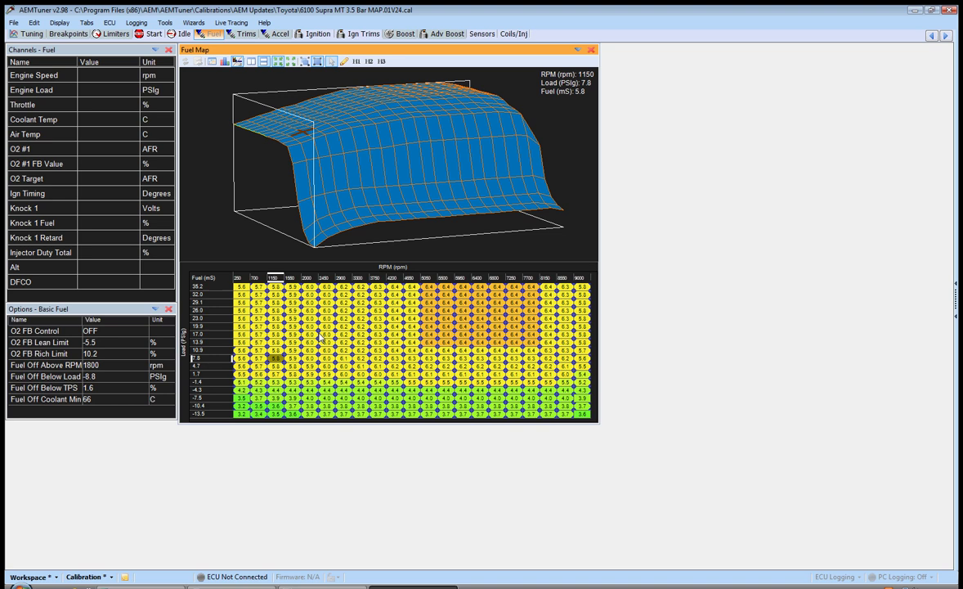
{"action": "left_click", "coordinate": [153, 34]}
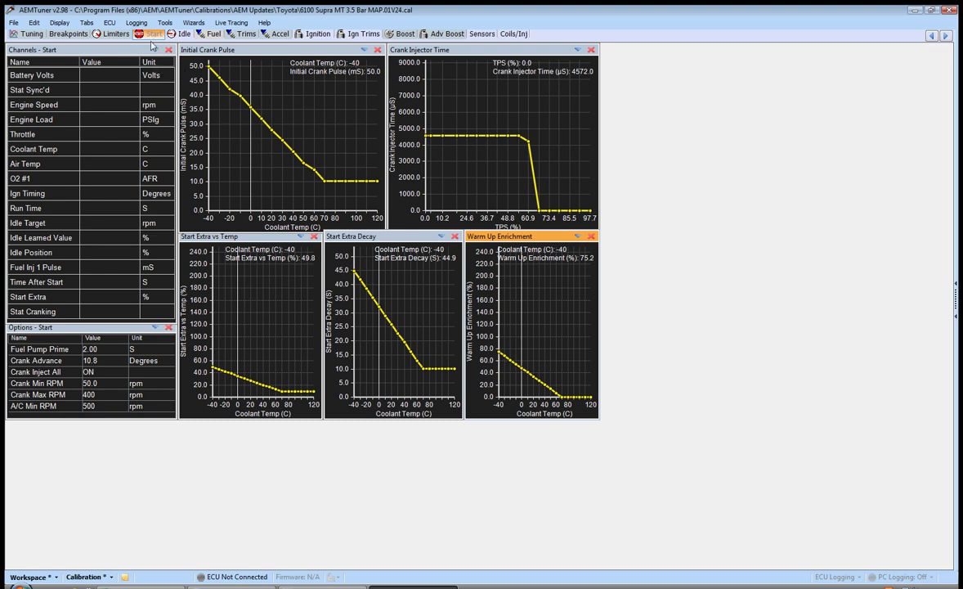
{"action": "left_click", "coordinate": [209, 34]}
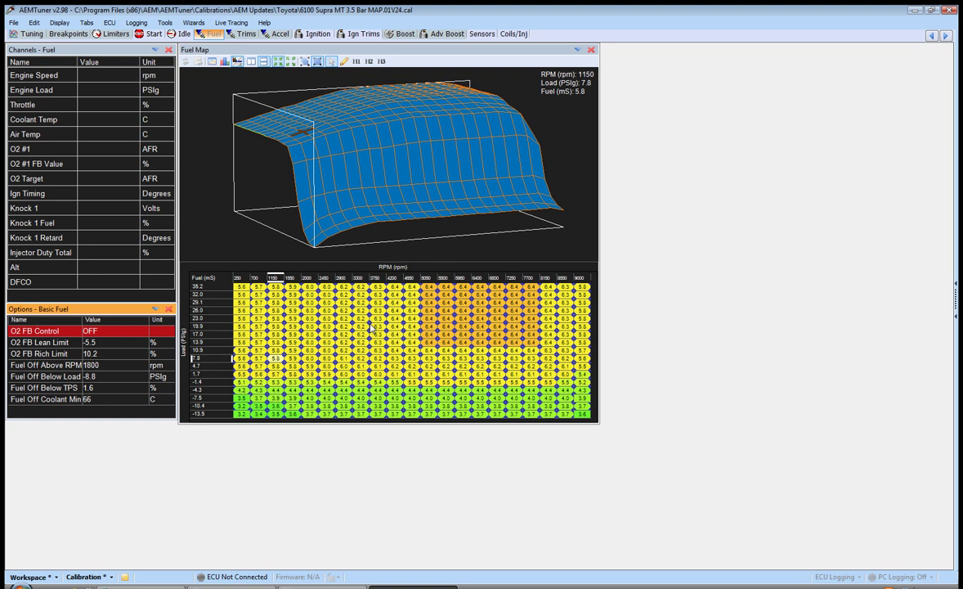
Select every cell of the fuel map and bring up the Percentage Change prompt beside the table
{"action": "left_click", "coordinate": [341, 397]}
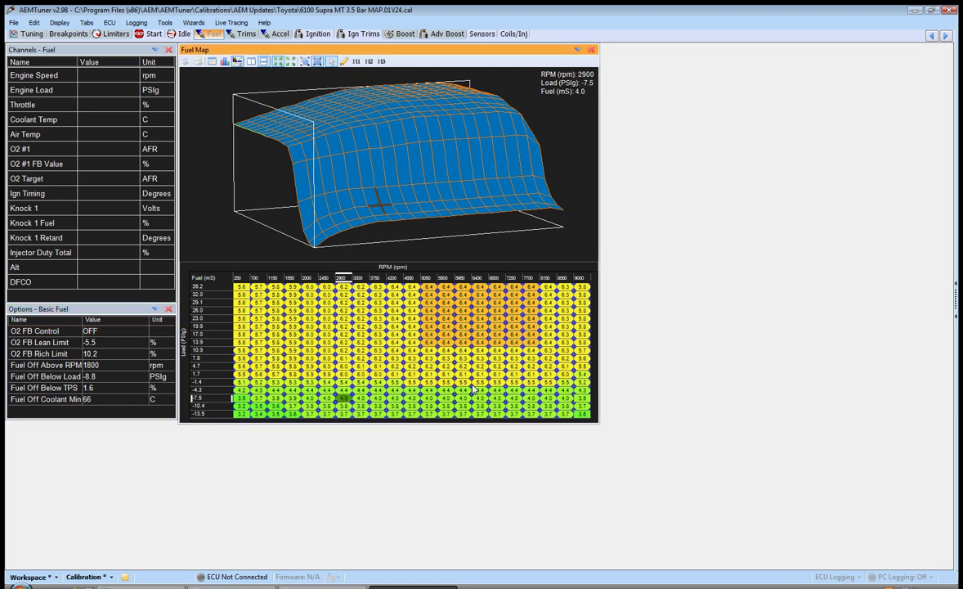
{"action": "key", "text": "ctrl+a"}
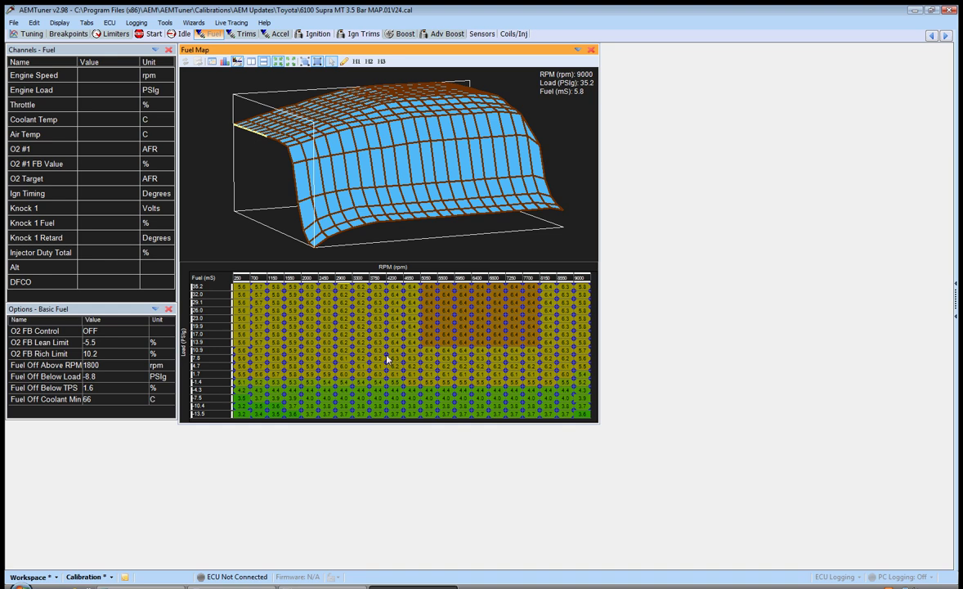
{"action": "left_click", "coordinate": [378, 368]}
{"action": "key", "text": "ctrl+a"}
{"action": "key", "text": "equal"}
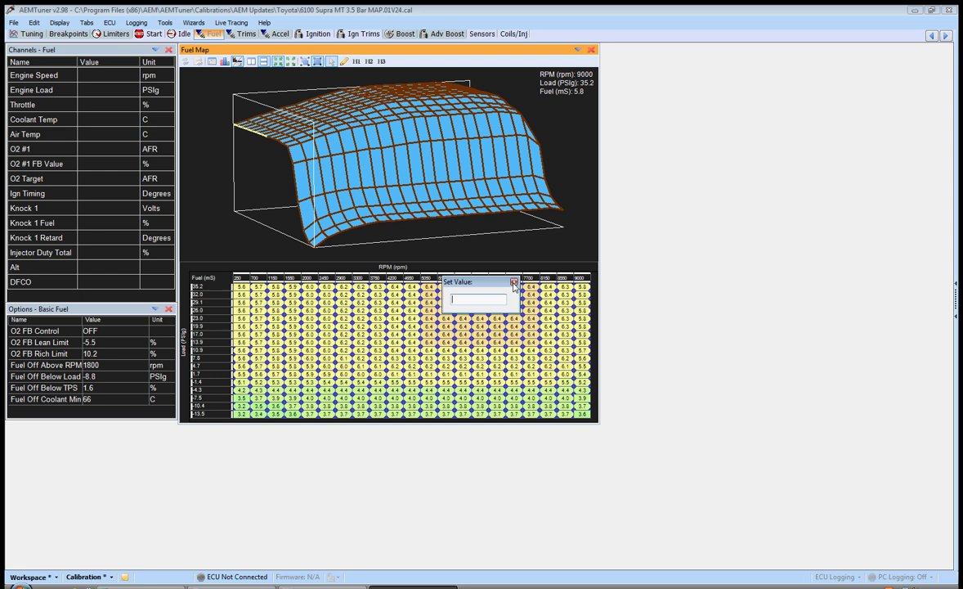
{"action": "left_click", "coordinate": [513, 282]}
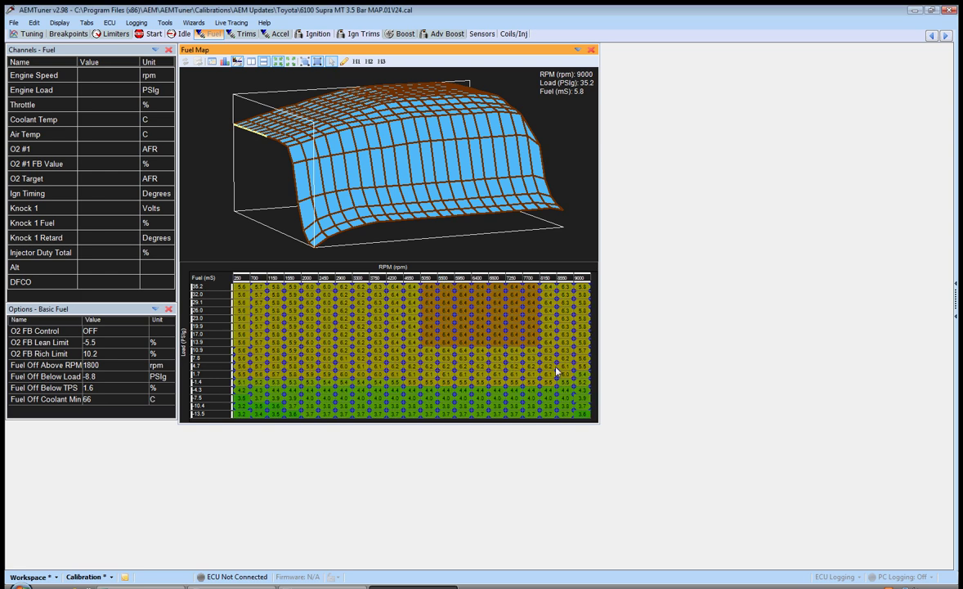
{"action": "key", "text": "percent"}
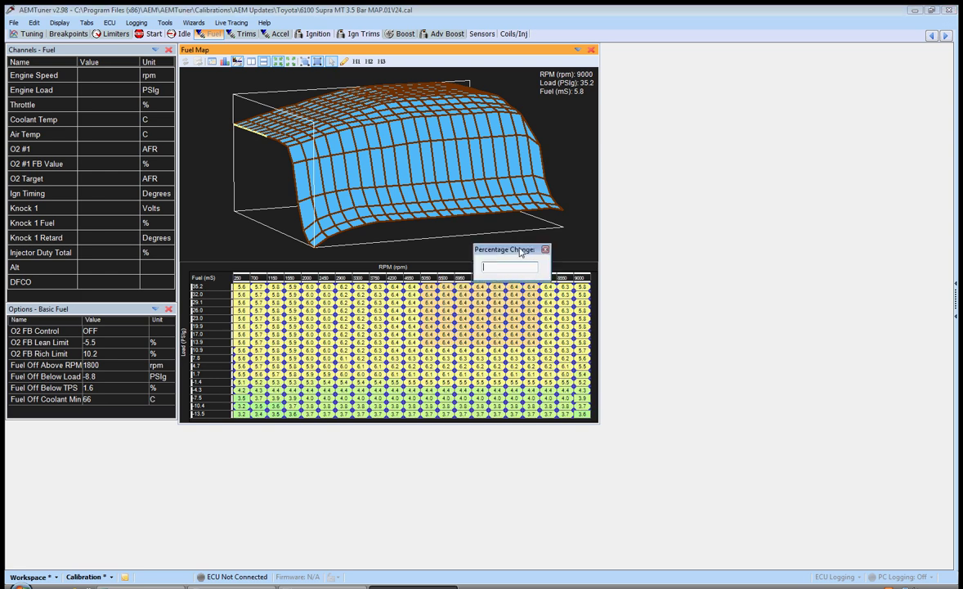
{"action": "left_click_drag", "start_coordinate": [520, 252], "coordinate": [548, 219]}
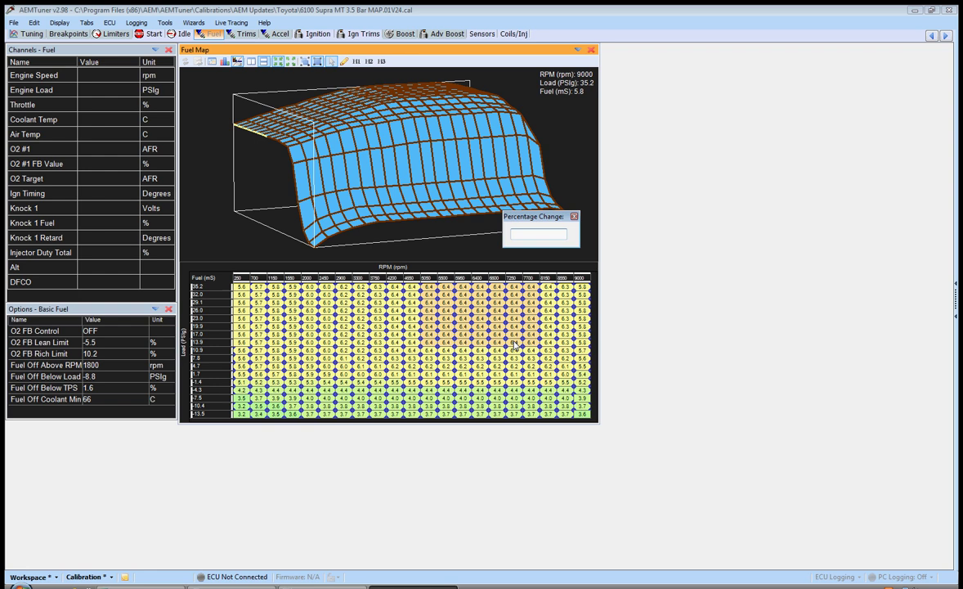
Enter 10 and pick AEMPro Style, leaving 9000 rpm, 35.2 PSIg at 5.8 ms
{"action": "type", "text": "10"}
{"action": "key", "text": "Return"}
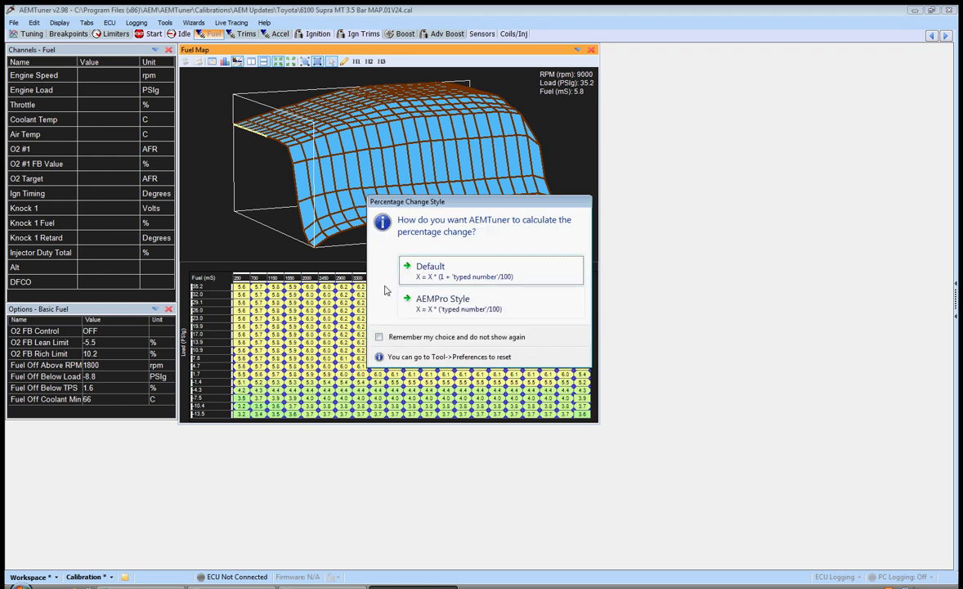
{"action": "left_click_drag", "start_coordinate": [482, 210], "coordinate": [655, 155]}
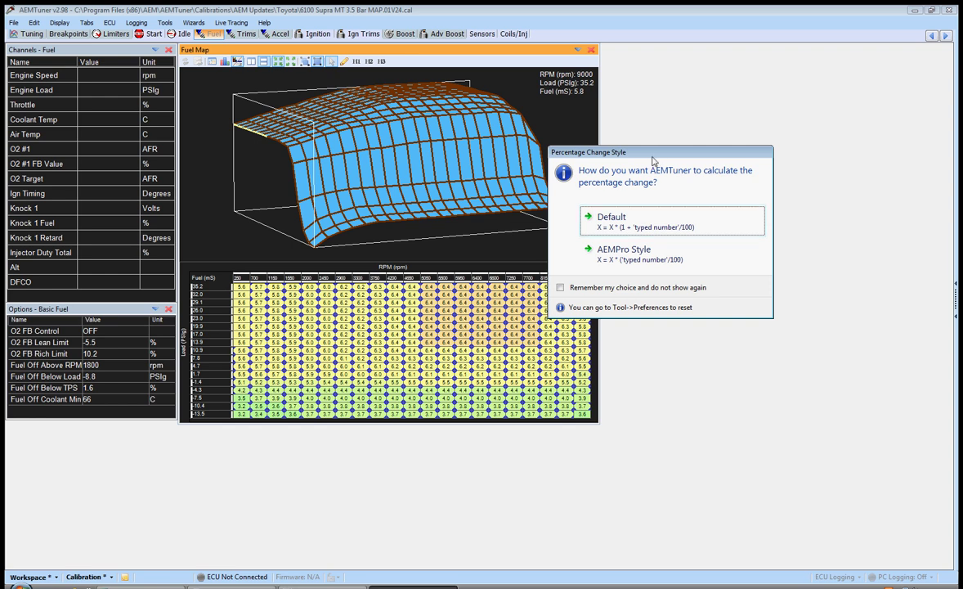
{"action": "left_click_drag", "start_coordinate": [671, 151], "coordinate": [735, 141]}
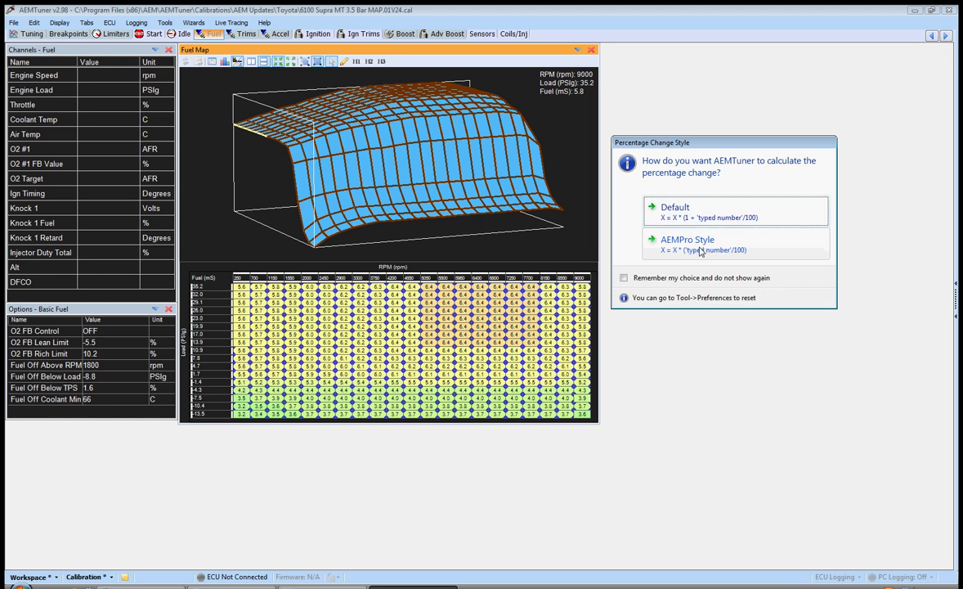
{"action": "left_click", "coordinate": [708, 247]}
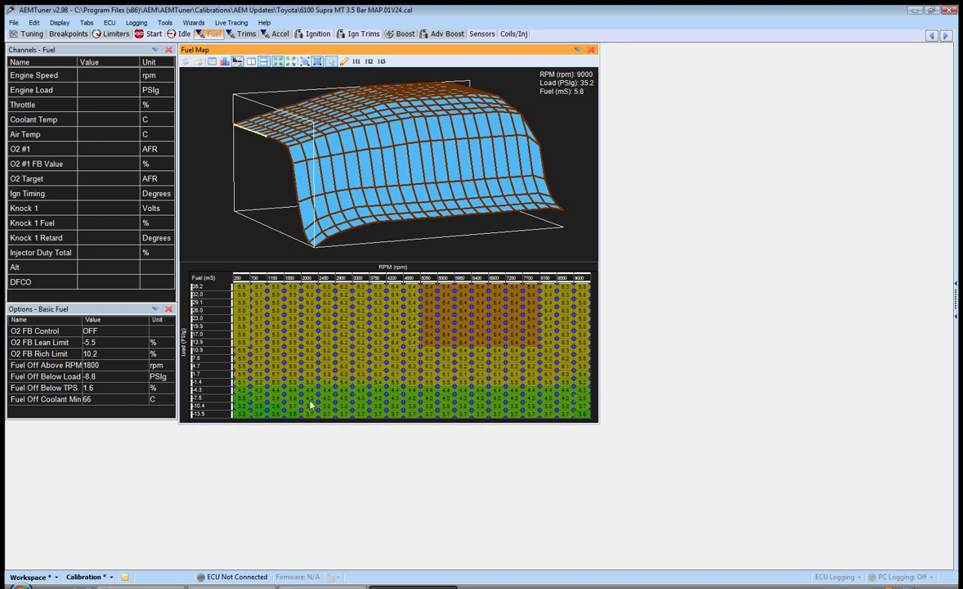
Scale the 1550–2450 rpm, 1.7 to -7.5 PSIg block to 110% AEMPro-style, remembering the choice
{"action": "left_click_drag", "start_coordinate": [290, 373], "coordinate": [332, 401]}
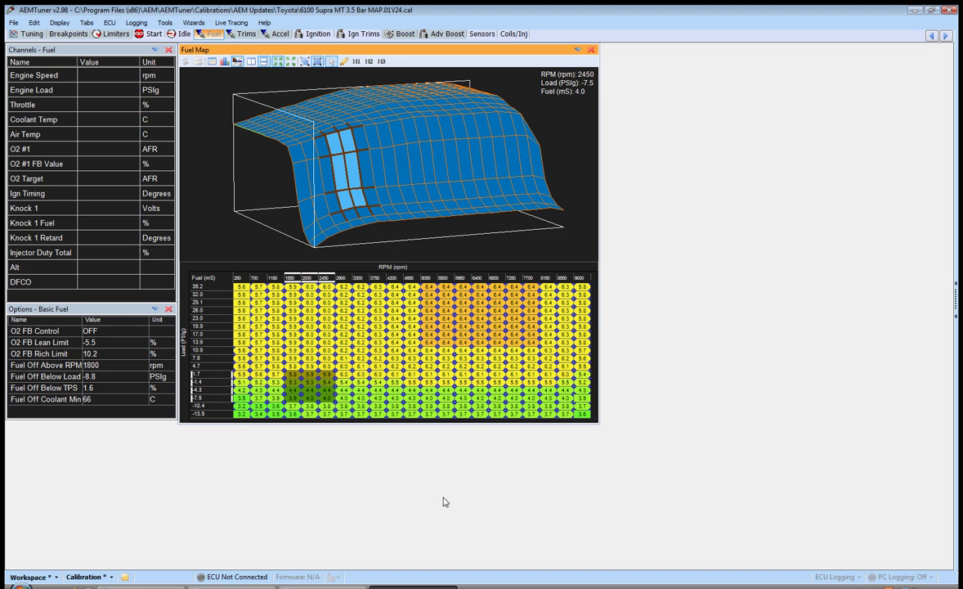
{"action": "key", "text": "shift+5"}
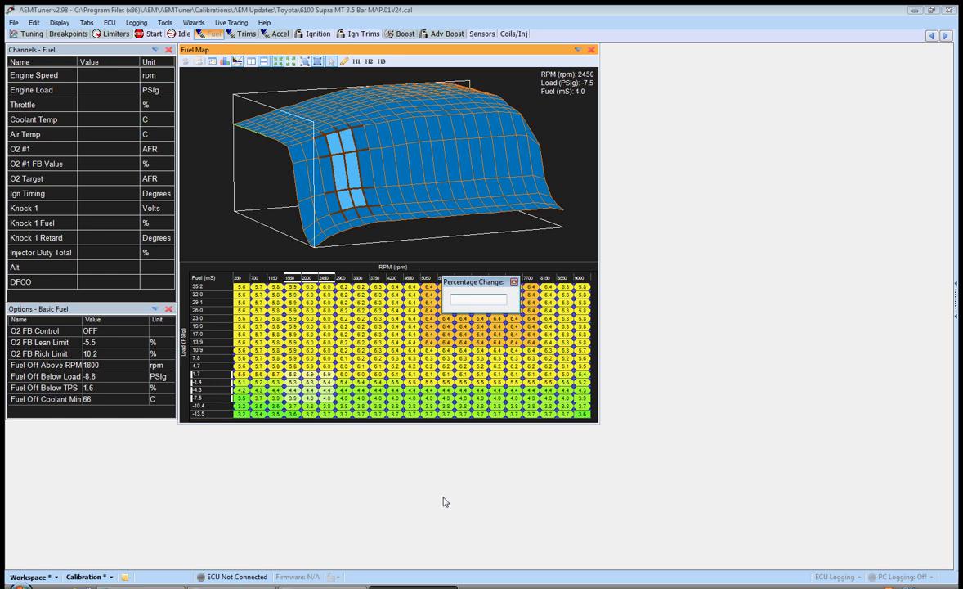
{"action": "type", "text": "110"}
{"action": "key", "text": "Return"}
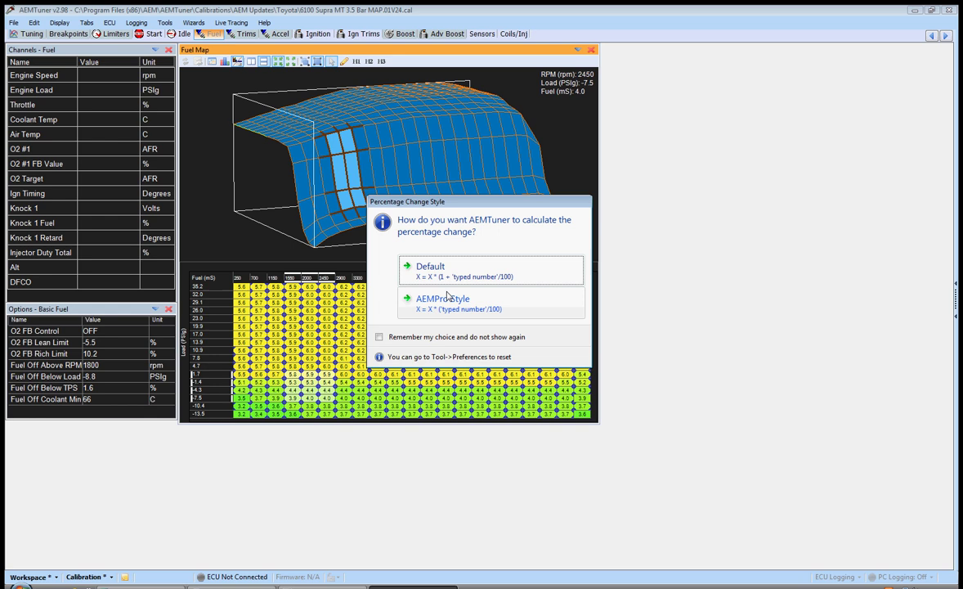
{"action": "left_click", "coordinate": [380, 337]}
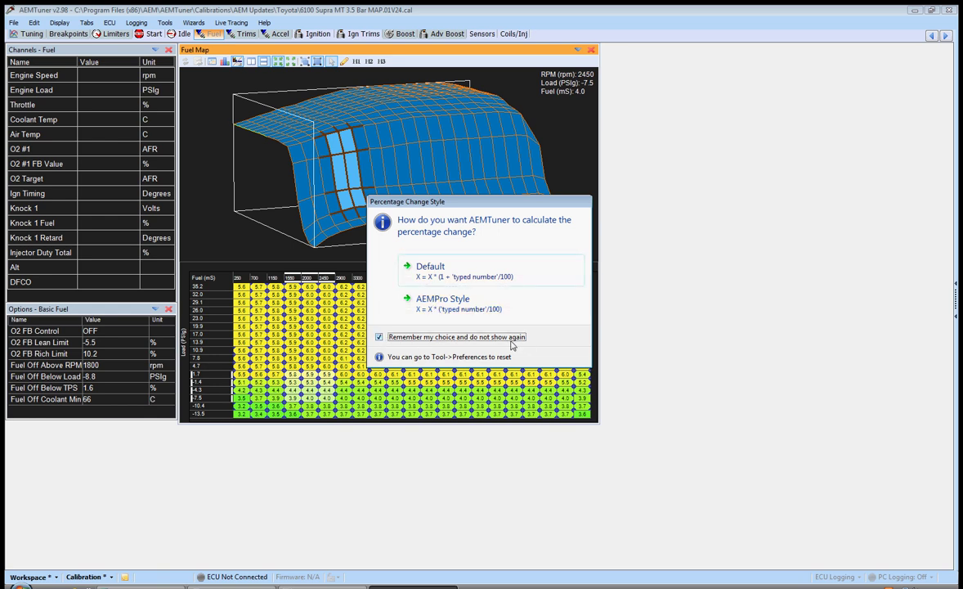
{"action": "left_click", "coordinate": [470, 302]}
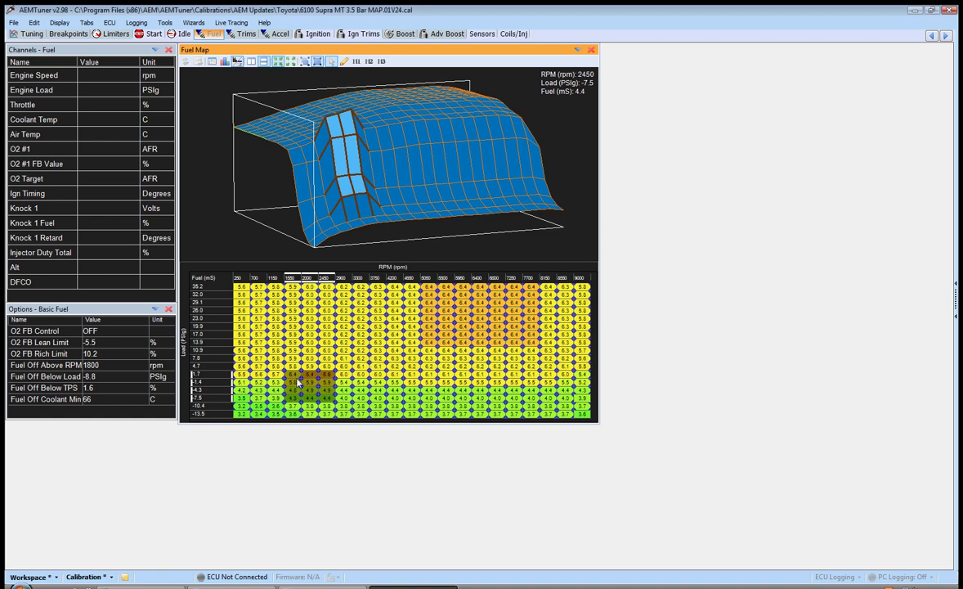
{"action": "mouse_move", "coordinate": [396, 168]}
{"action": "left_mouse_down"}
{"action": "mouse_move", "coordinate": [446, 167]}
{"action": "mouse_move", "coordinate": [383, 172]}
{"action": "left_mouse_up"}
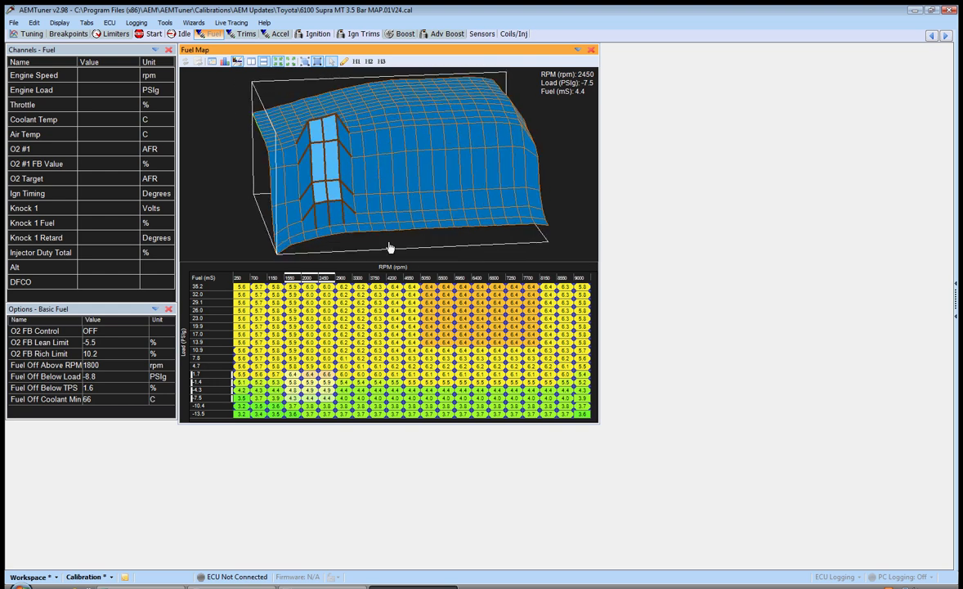
{"action": "key", "text": "minus"}
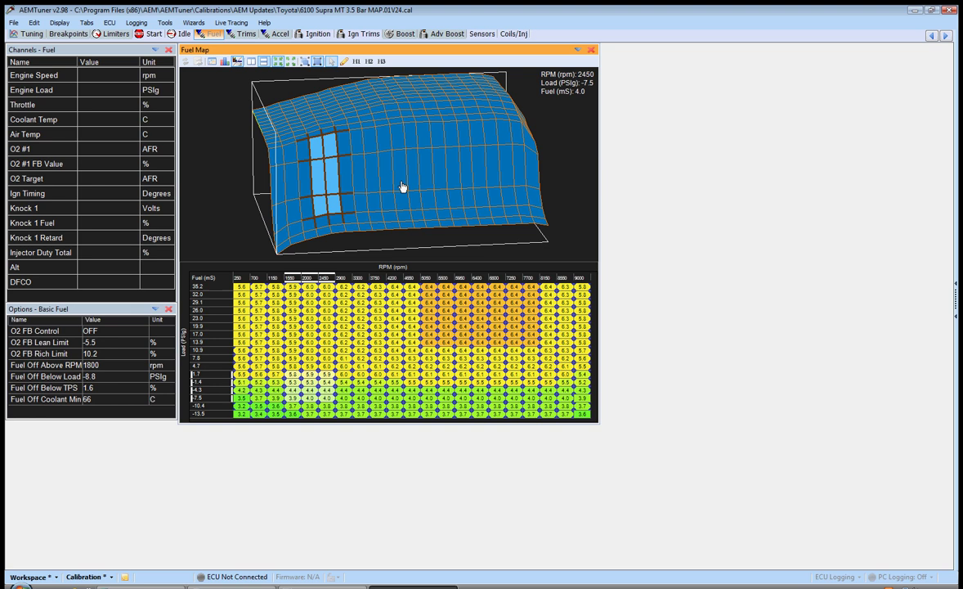
{"action": "mouse_move", "coordinate": [403, 189]}
{"action": "left_mouse_down"}
{"action": "mouse_move", "coordinate": [423, 181]}
{"action": "mouse_move", "coordinate": [393, 182]}
{"action": "mouse_move", "coordinate": [407, 185]}
{"action": "left_mouse_up"}
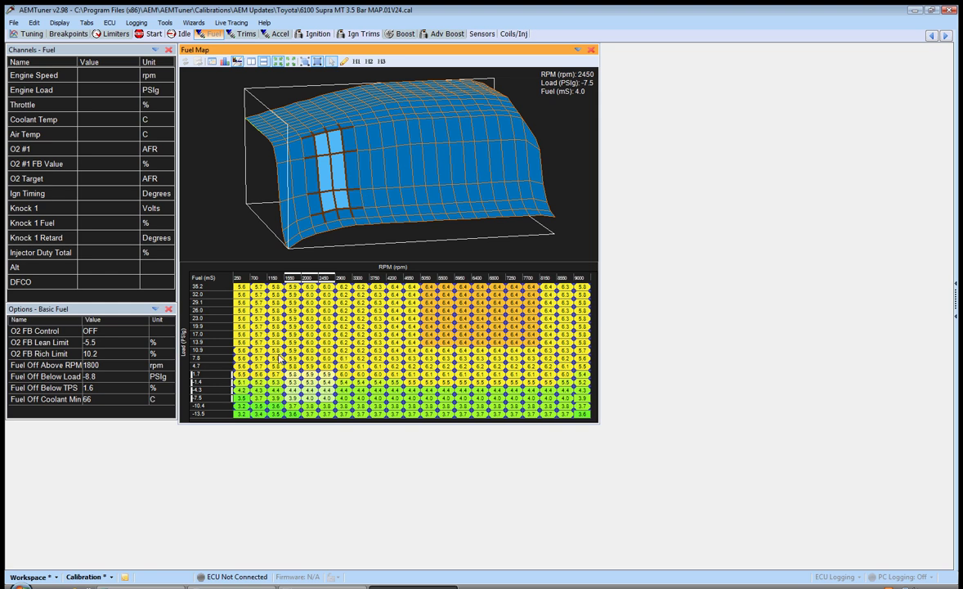
Raise the low-load idle cells in the 250–1150 RPM columns, bringing 250 RPM up to 3.5
{"action": "left_click", "coordinate": [242, 406]}
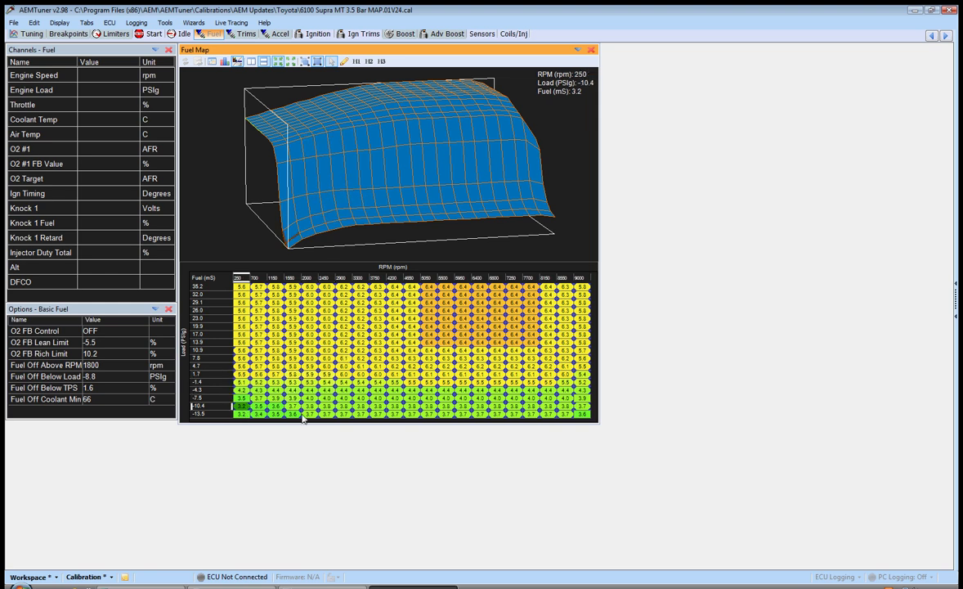
{"action": "key", "text": "Right"}
{"action": "key", "text": "Right"}
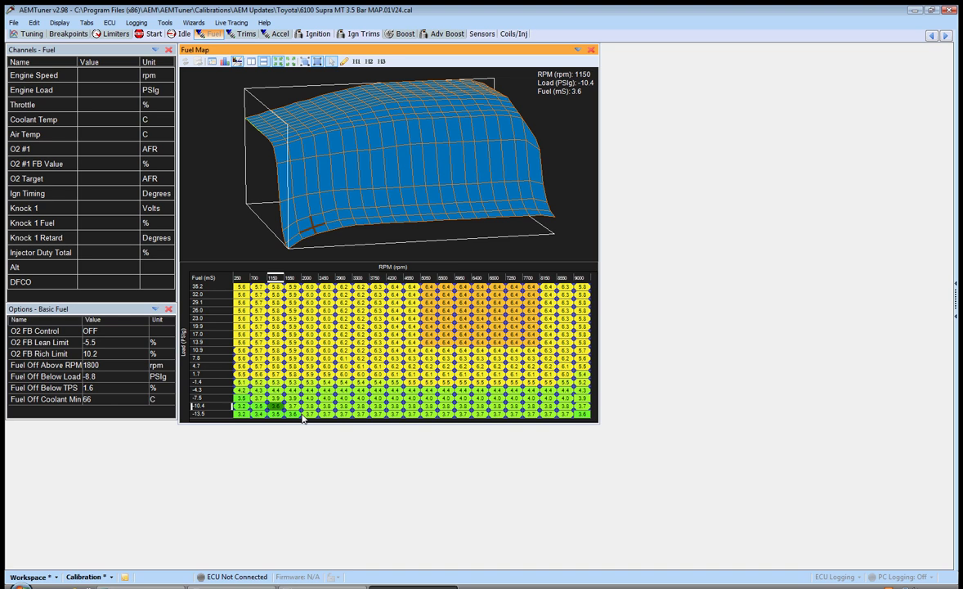
{"action": "left_click_drag", "start_coordinate": [275, 286], "coordinate": [274, 414]}
{"action": "key", "text": "shift+Left"}
{"action": "key", "text": "shift+Left"}
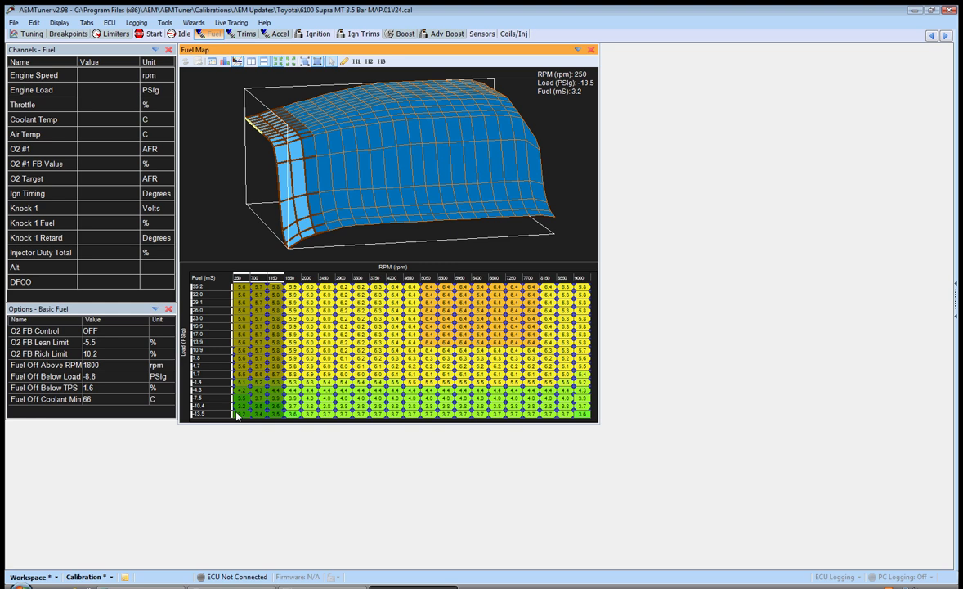
{"action": "left_click", "coordinate": [275, 414]}
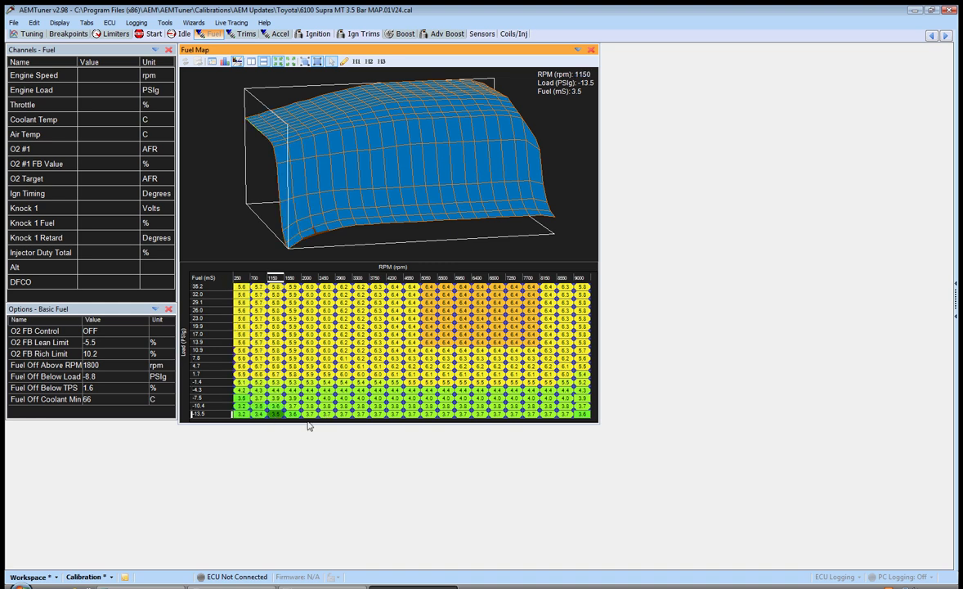
{"action": "key", "text": "Up"}
{"action": "key", "text": "Up"}
{"action": "key", "text": "Up"}
{"action": "key", "text": "Up"}
{"action": "key", "text": "Up"}
{"action": "key", "text": "Up"}
{"action": "key", "text": "Up"}
{"action": "key", "text": "Up"}
{"action": "key", "text": "Up"}
{"action": "key", "text": "Up"}
{"action": "key", "text": "Up"}
{"action": "key", "text": "Up"}
{"action": "key", "text": "Up"}
{"action": "key", "text": "Up"}
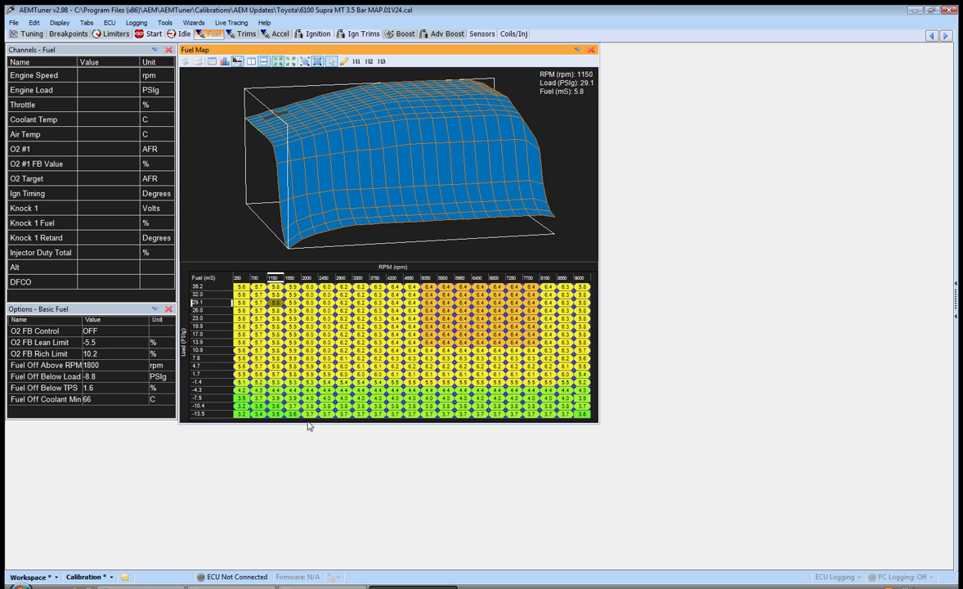
{"action": "key", "text": "Down"}
{"action": "key", "text": "Down"}
{"action": "key", "text": "Down"}
{"action": "key", "text": "Down"}
{"action": "key", "text": "Down"}
{"action": "key", "text": "Down"}
{"action": "key", "text": "Down"}
{"action": "key", "text": "Down"}
{"action": "key", "text": "Down"}
{"action": "key", "text": "Down"}
{"action": "key", "text": "Down"}
{"action": "key", "text": "Down"}
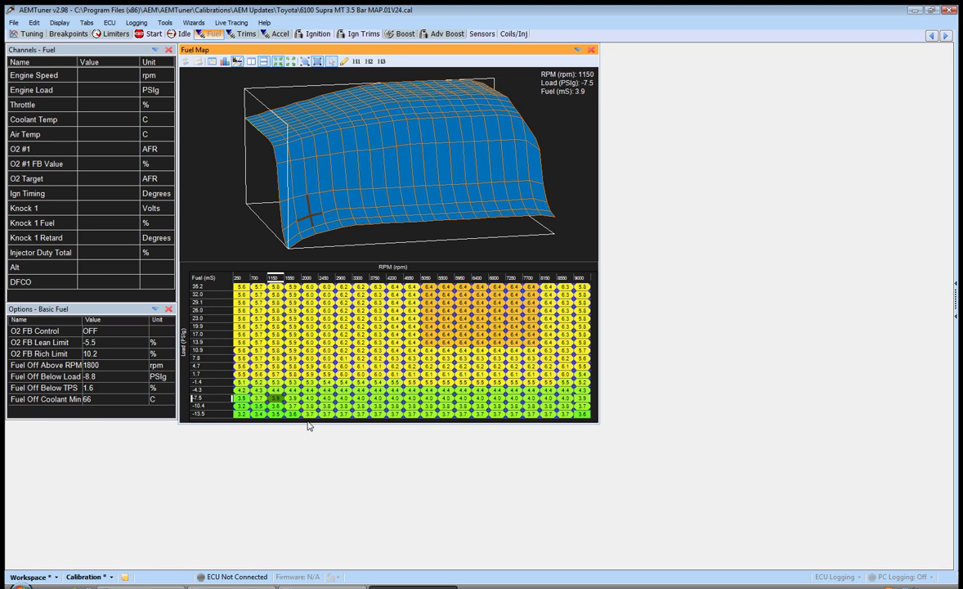
{"action": "key", "text": "Down"}
{"action": "key", "text": "Down"}
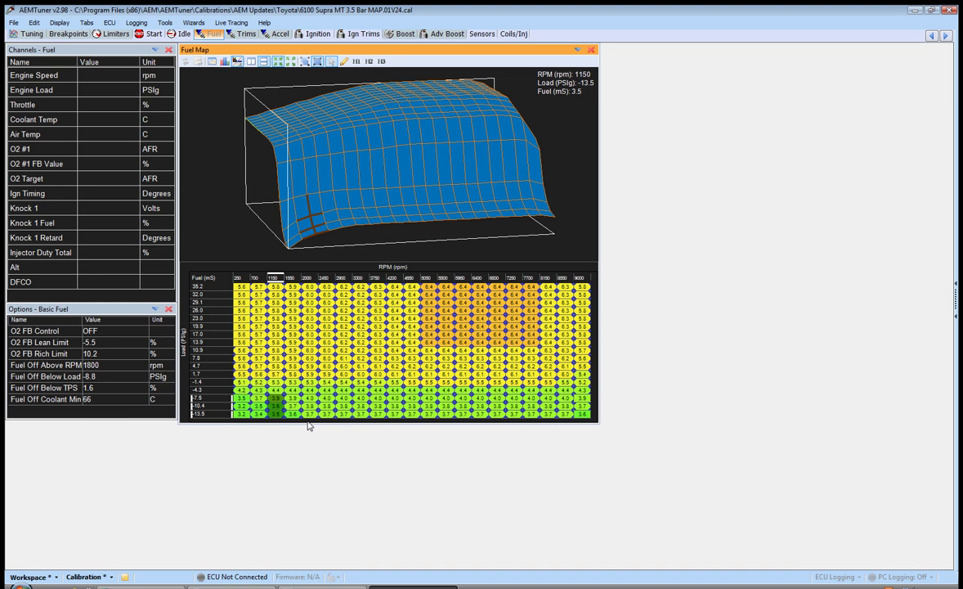
{"action": "key", "text": "shift+Left"}
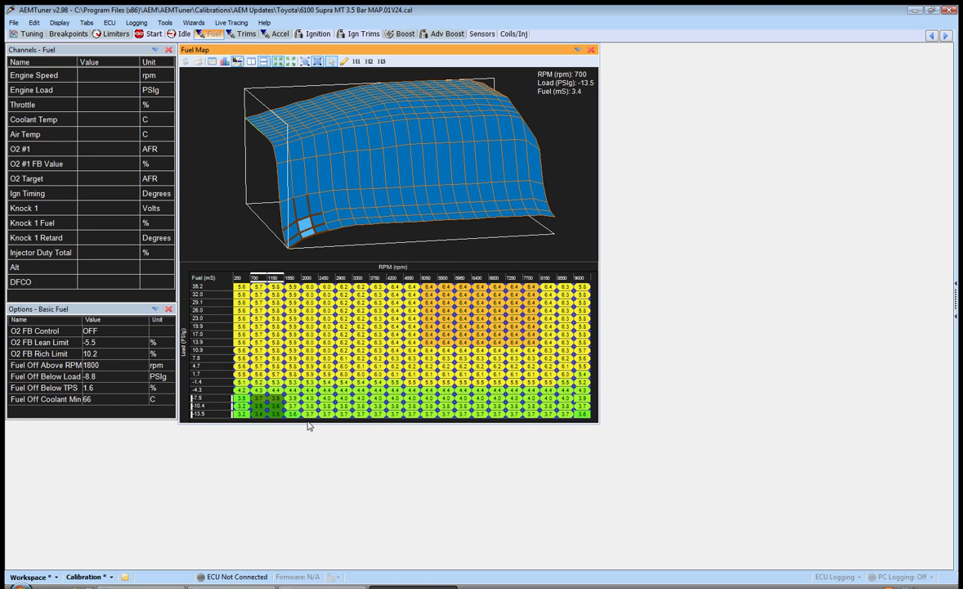
{"action": "key", "text": "plus"}
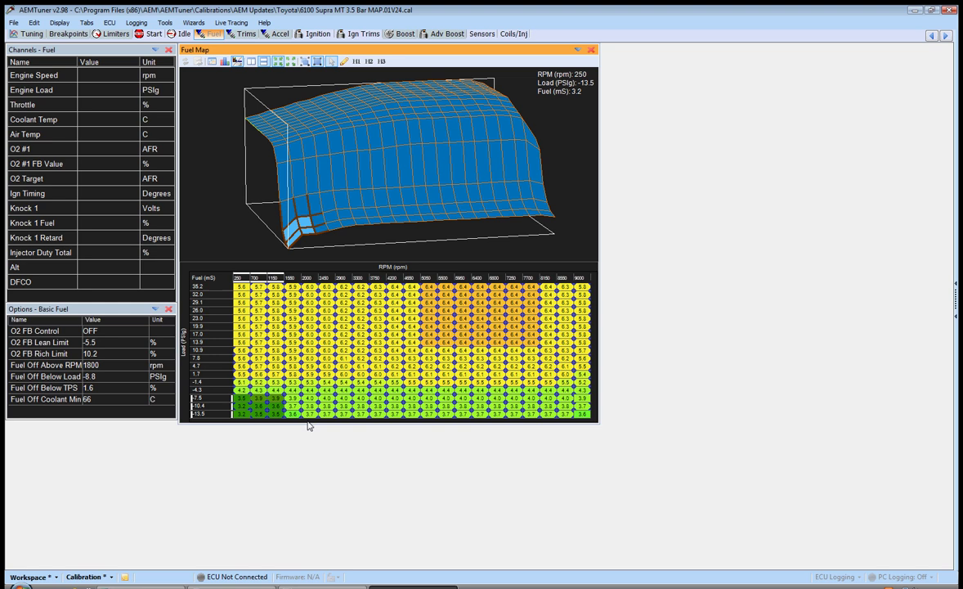
{"action": "left_click_drag", "start_coordinate": [241, 399], "coordinate": [242, 416]}
{"action": "key", "text": "plus"}
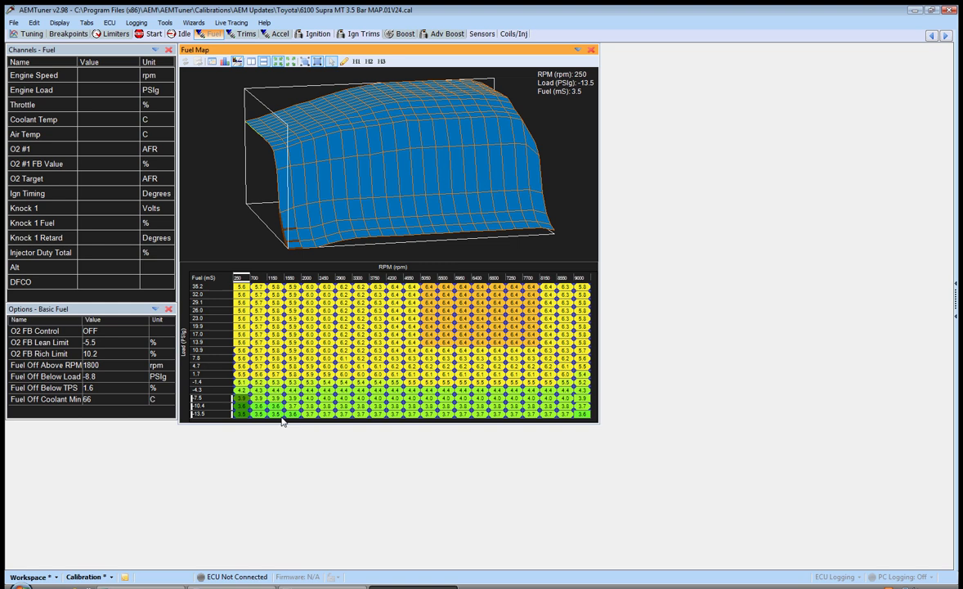
Pull the richest idle cells back down, so 1150 rpm, -10.4 PSIg reads 3.6 instead of 3.9 ms
{"action": "left_click", "coordinate": [276, 415], "text": "shift"}
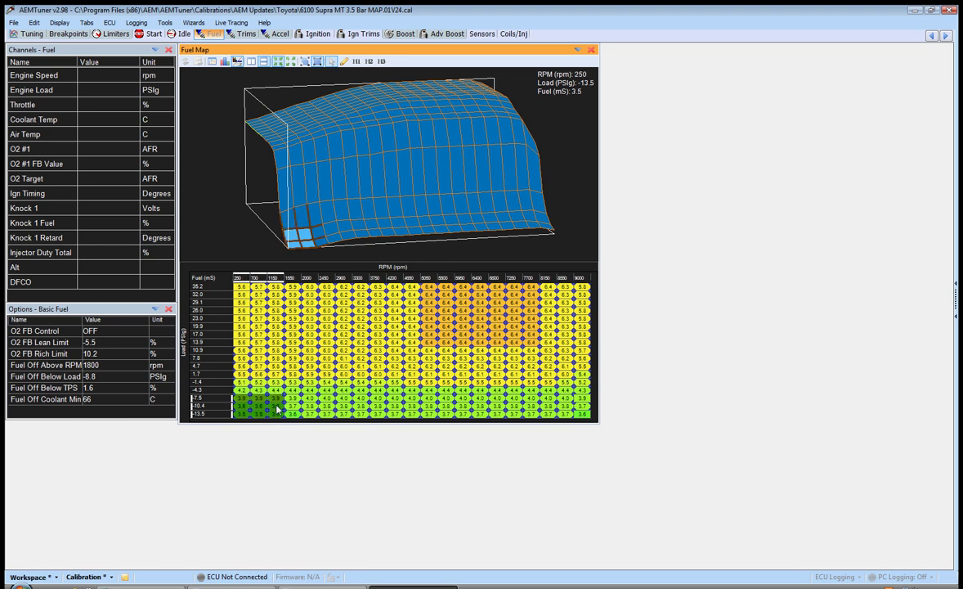
{"action": "left_click_drag", "start_coordinate": [275, 390], "coordinate": [279, 416]}
{"action": "left_click", "coordinate": [279, 414]}
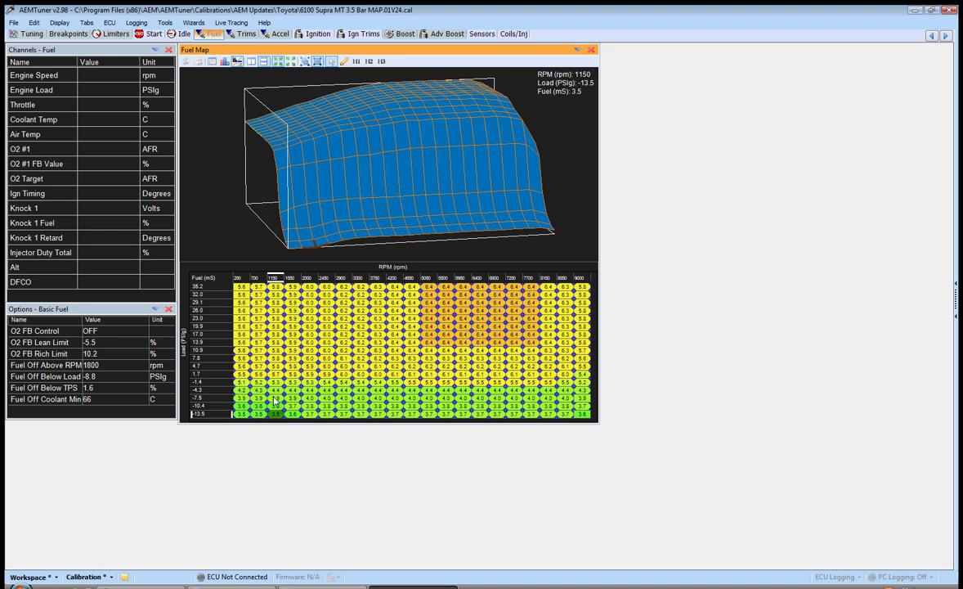
{"action": "left_click_drag", "start_coordinate": [241, 398], "coordinate": [271, 402]}
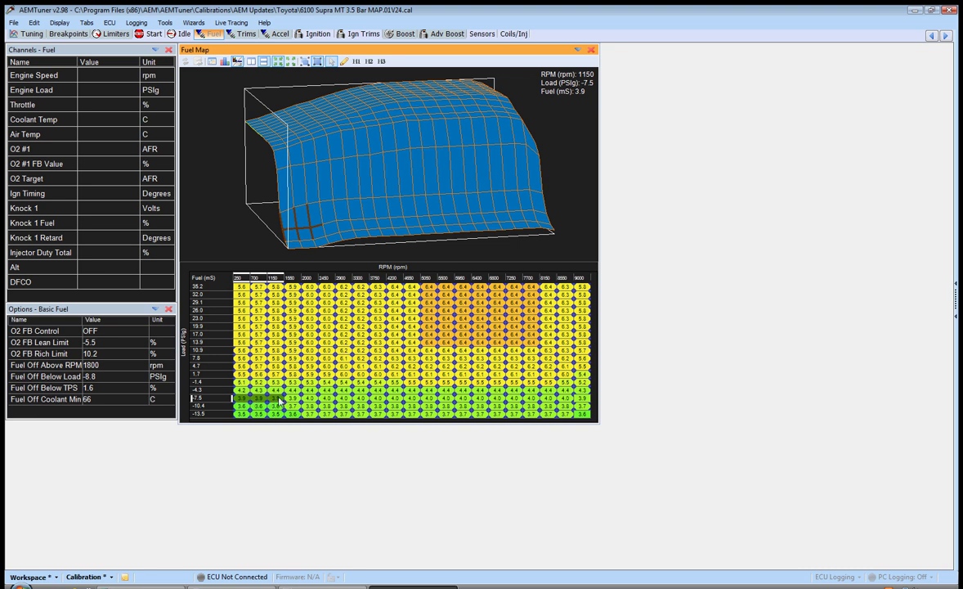
{"action": "key", "text": "shift+Down"}
{"action": "key", "text": "shift+Down"}
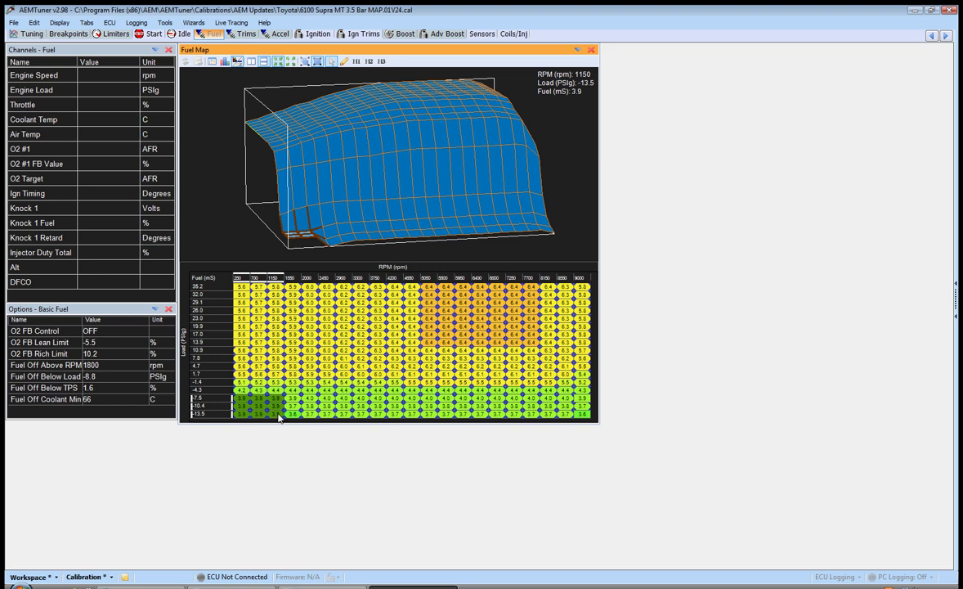
{"action": "left_click", "coordinate": [278, 401]}
{"action": "key", "text": "Up"}
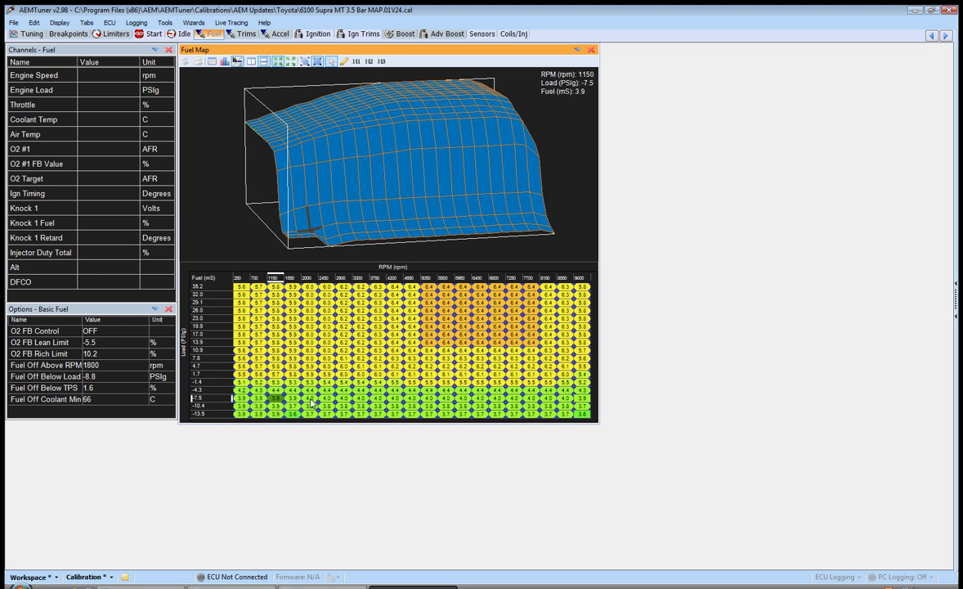
{"action": "key", "text": "Down"}
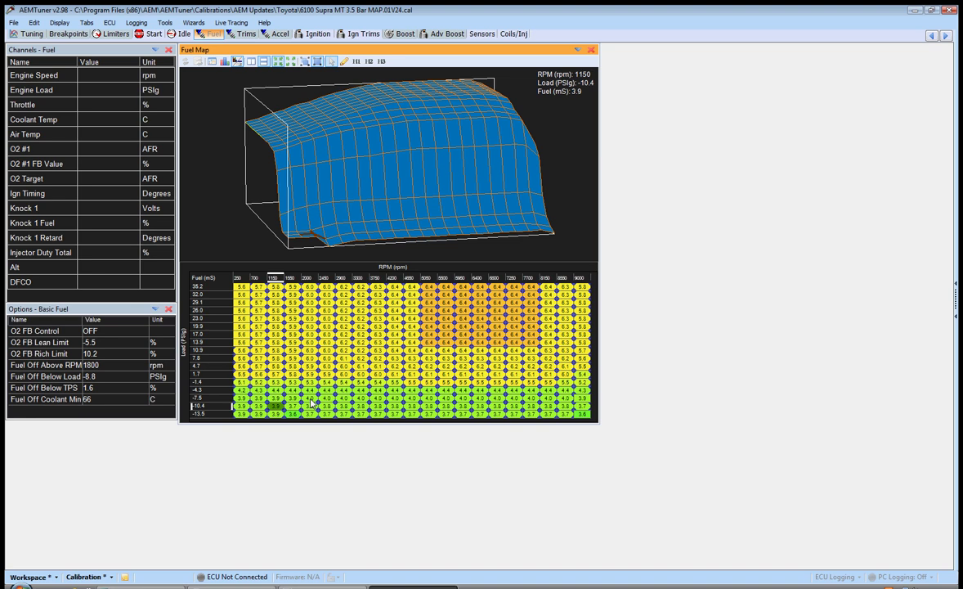
{"action": "key", "text": "ctrl+z"}
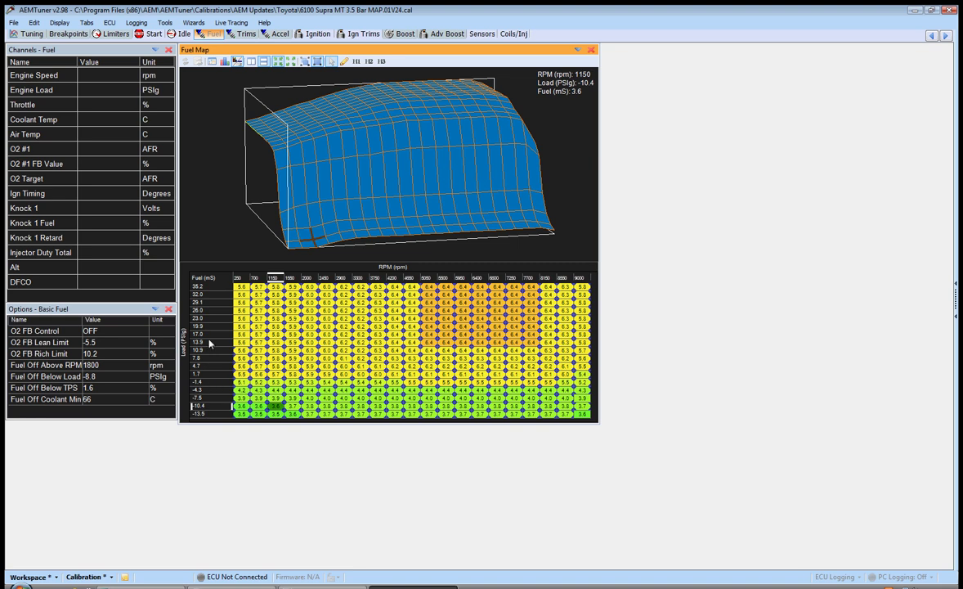
{"action": "left_click_drag", "start_coordinate": [211, 349], "coordinate": [591, 290]}
{"action": "left_click_drag", "start_coordinate": [239, 373], "coordinate": [588, 414]}
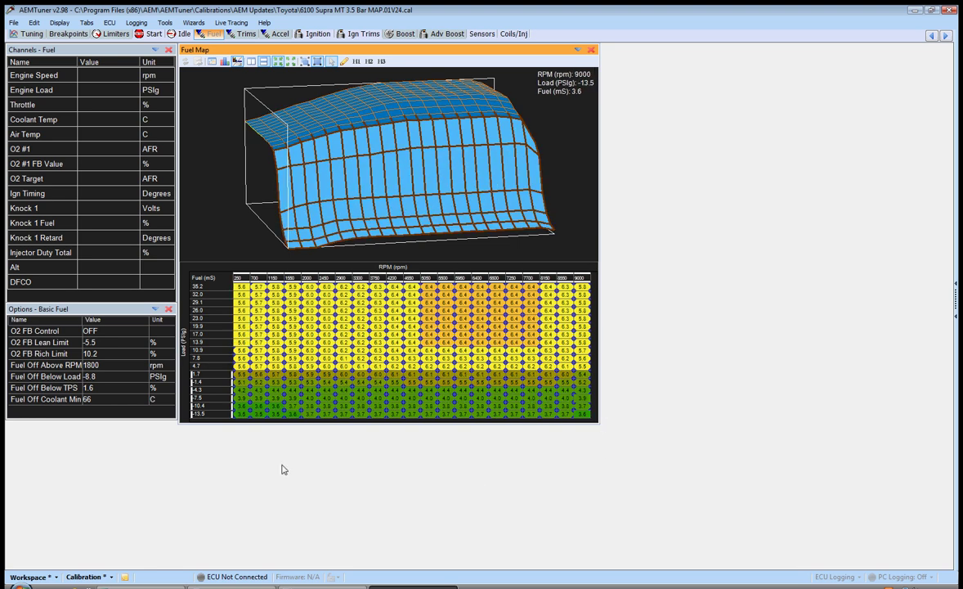
Select the -4.3 PSIg load row from 250 to 1550 rpm
{"action": "left_click", "coordinate": [276, 414]}
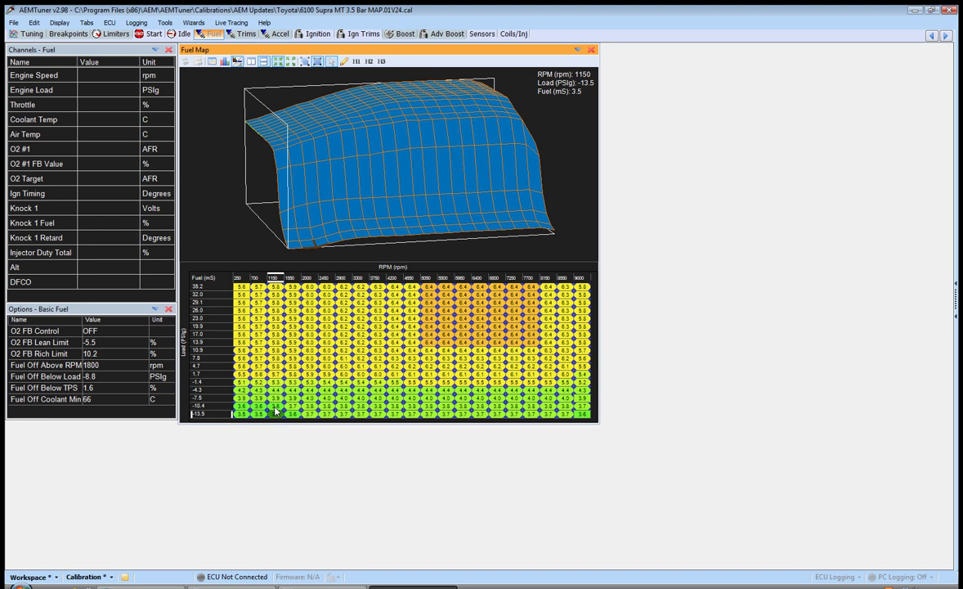
{"action": "left_click_drag", "start_coordinate": [241, 398], "coordinate": [273, 407]}
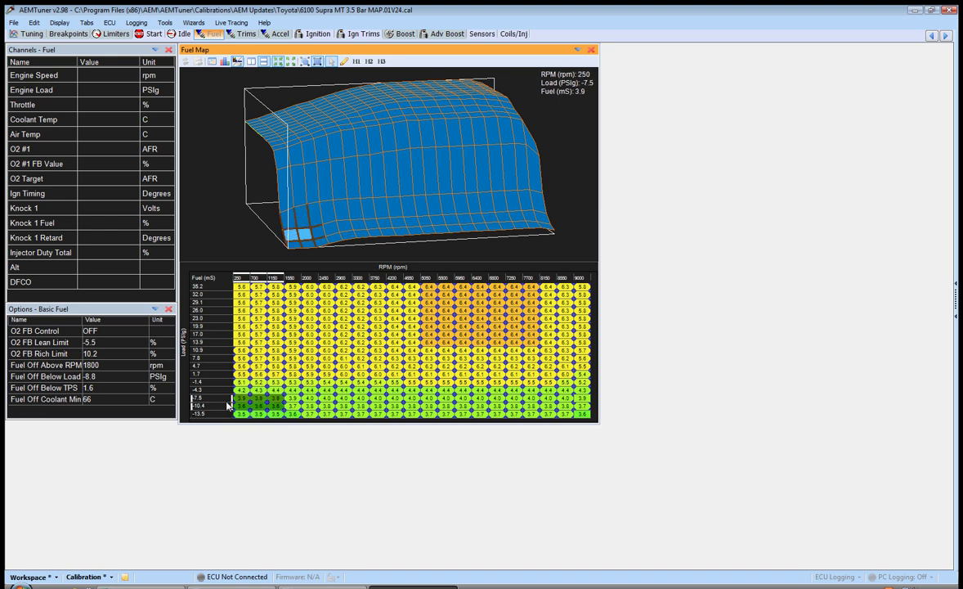
{"action": "left_click", "coordinate": [275, 398]}
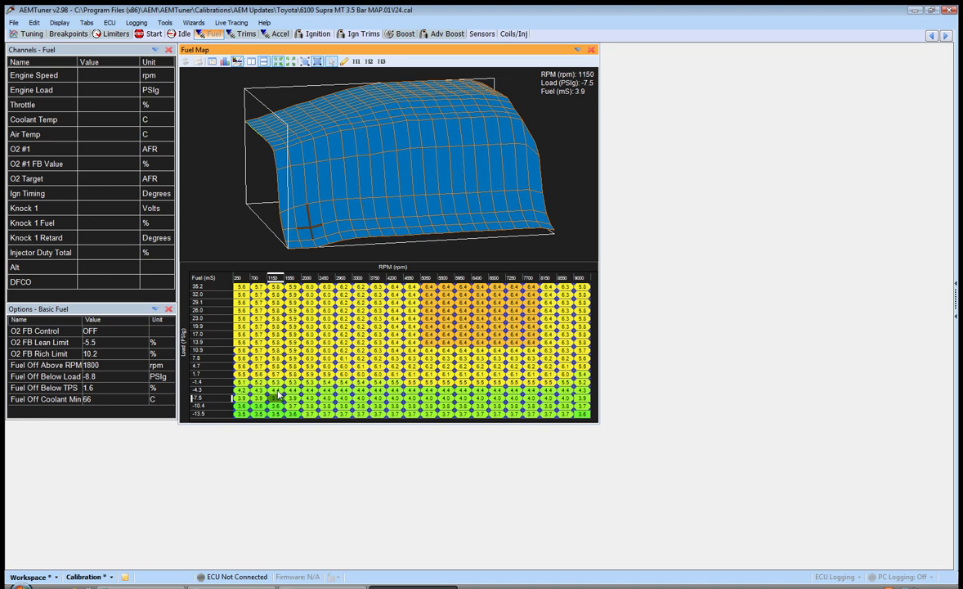
{"action": "key", "text": "Up"}
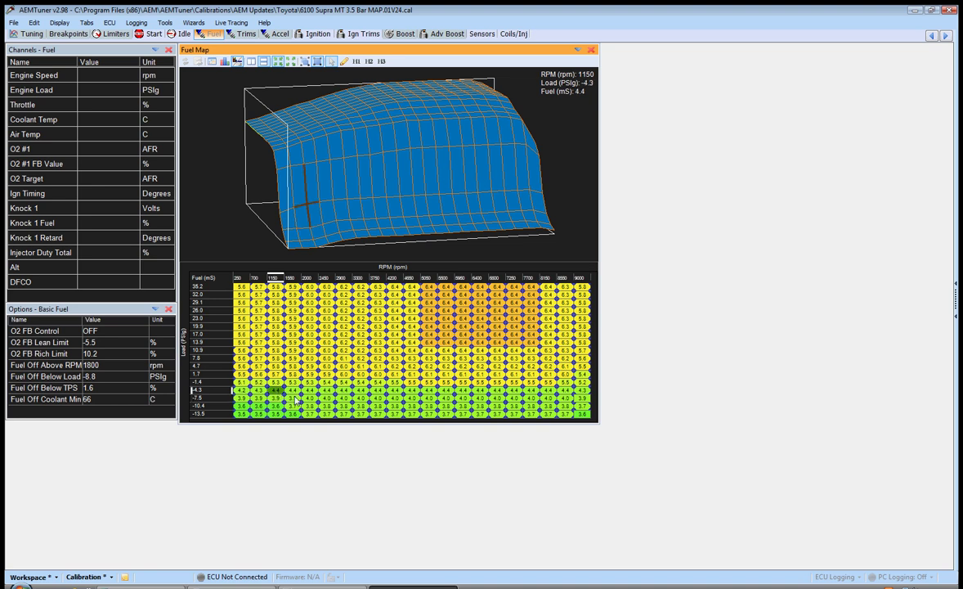
{"action": "key", "text": "Left"}
{"action": "key", "text": "Left"}
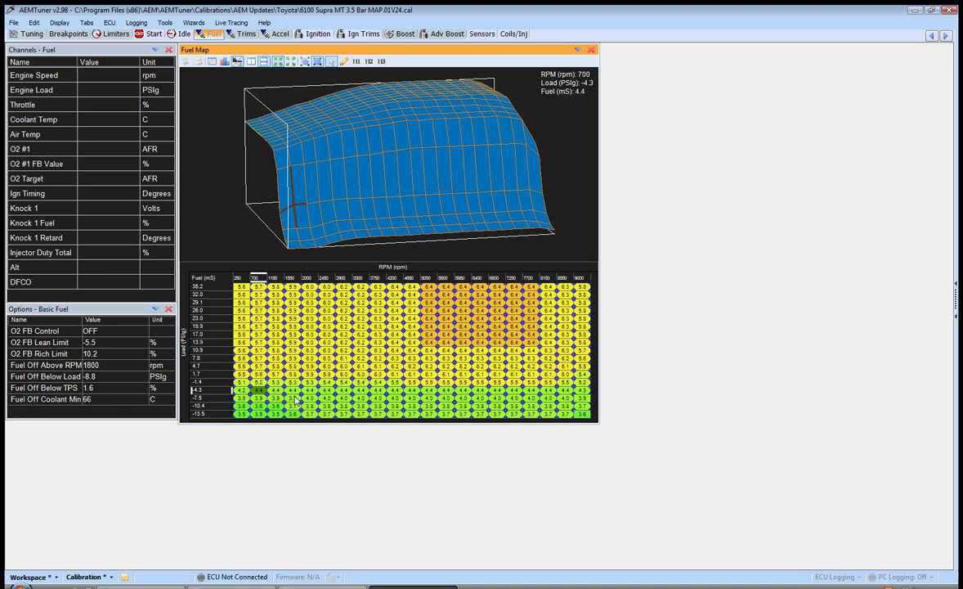
{"action": "key", "text": "shift+Right"}
{"action": "key", "text": "shift+Right"}
{"action": "key", "text": "shift+Right"}
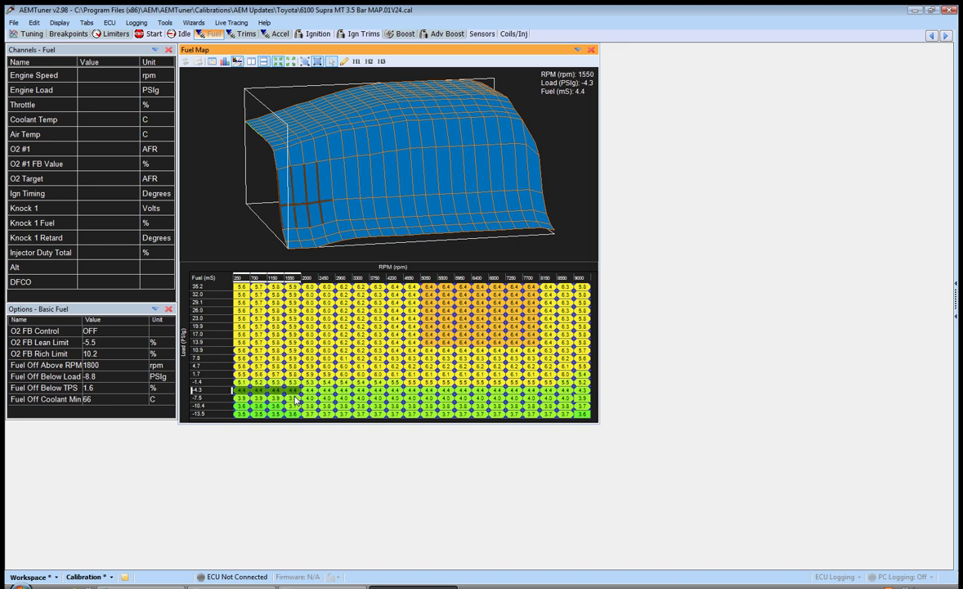
Scale the entire fuel map to 80%, dropping 9000 rpm, 35.2 PSIg from 5.8 to 4.6 ms
{"action": "key", "text": "ctrl+a"}
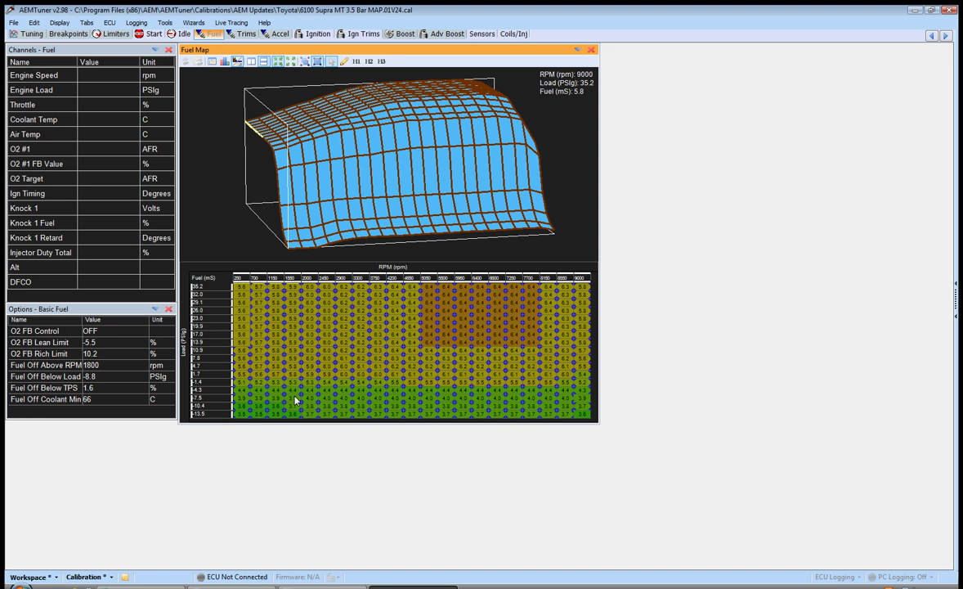
{"action": "key", "text": "percent"}
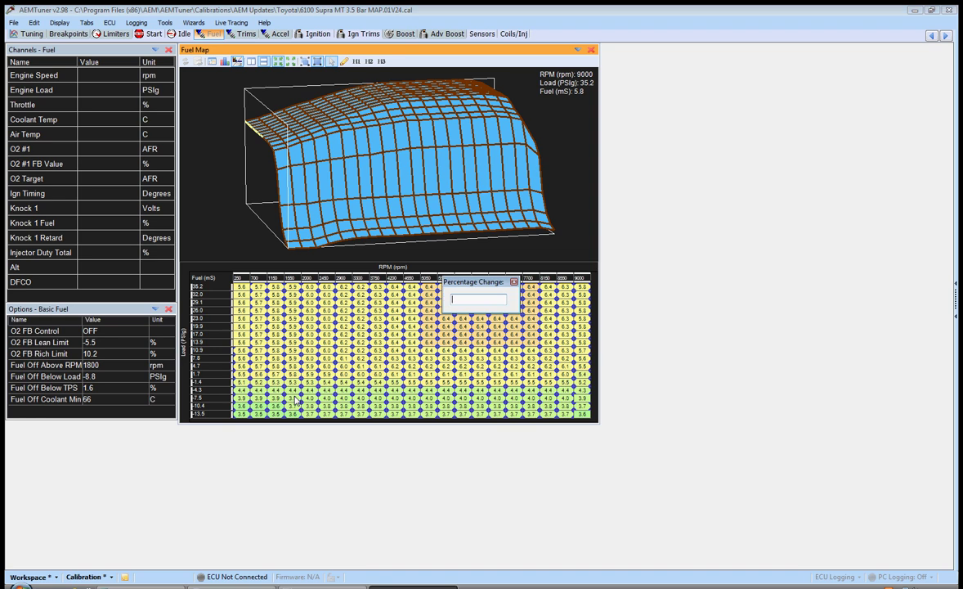
{"action": "type", "text": "80"}
{"action": "key", "text": "Return"}
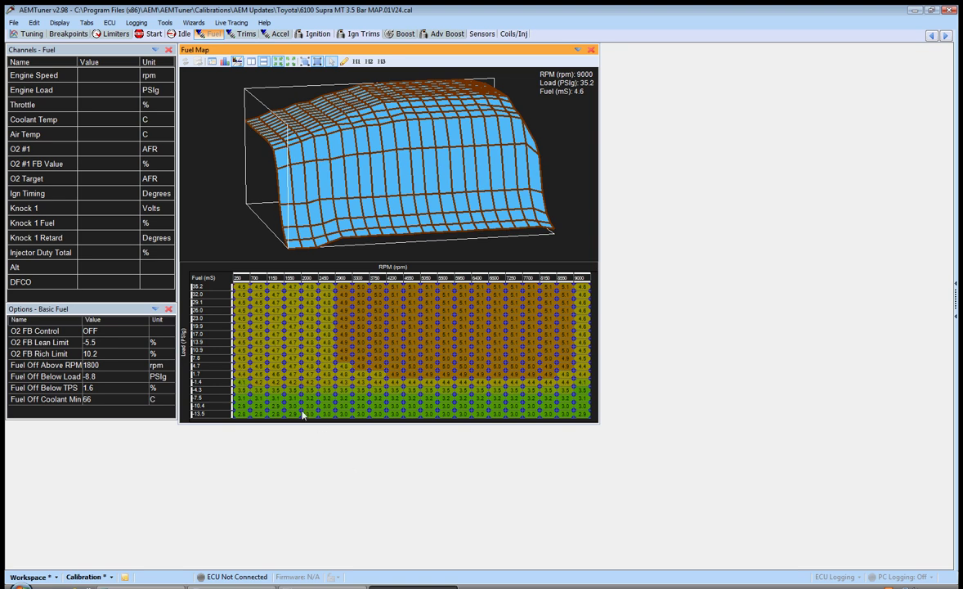
Apply a second 20% cut to the whole map, bringing that cell to 3.7 ms
{"action": "key", "text": "shift+5"}
{"action": "type", "text": "10"}
{"action": "key", "text": "Return"}
{"action": "key", "text": "ctrl+z"}
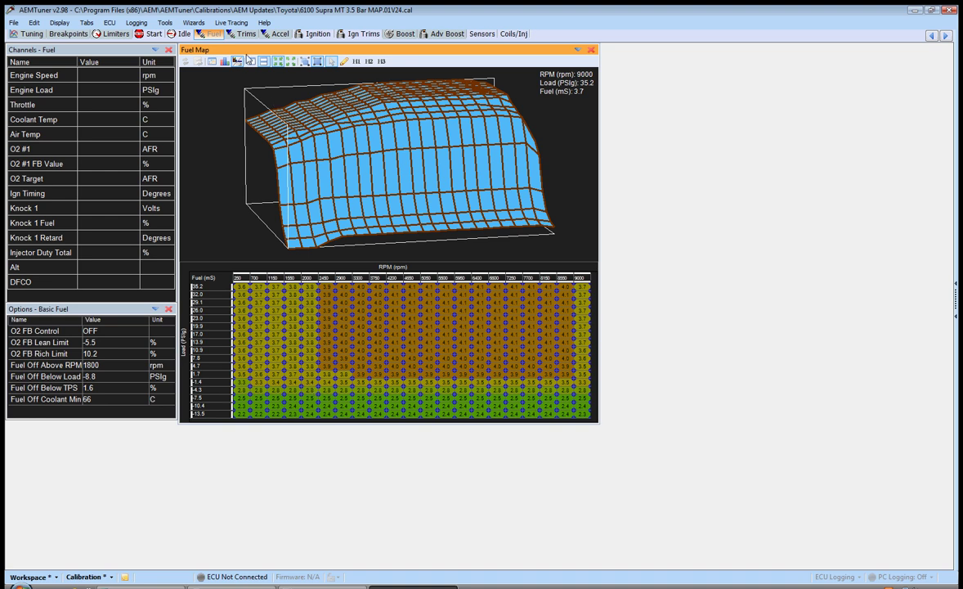
Switch to the Idle page and set every Idle Target Base point to 1200 rpm
{"action": "left_click", "coordinate": [183, 35]}
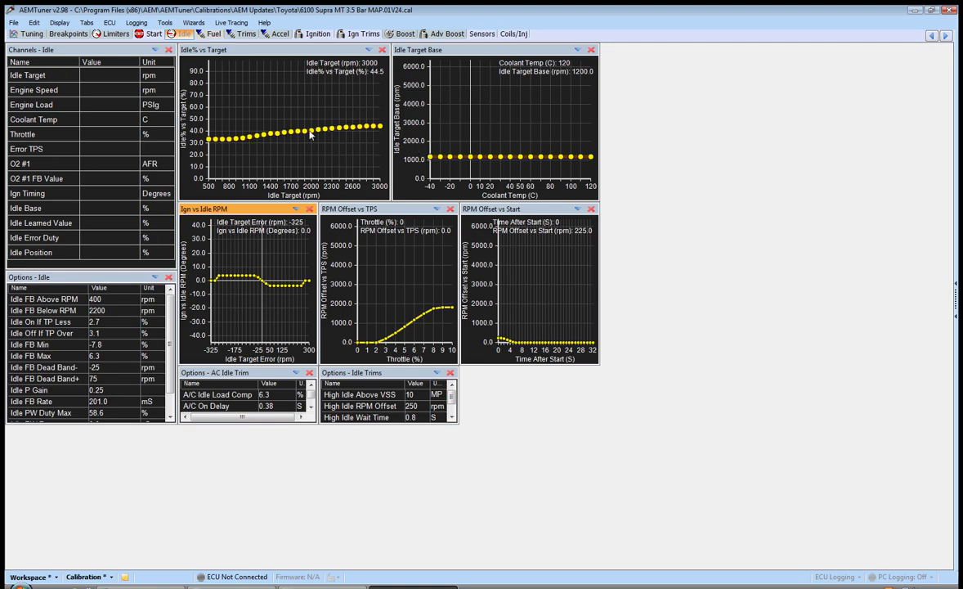
{"action": "left_click", "coordinate": [185, 135]}
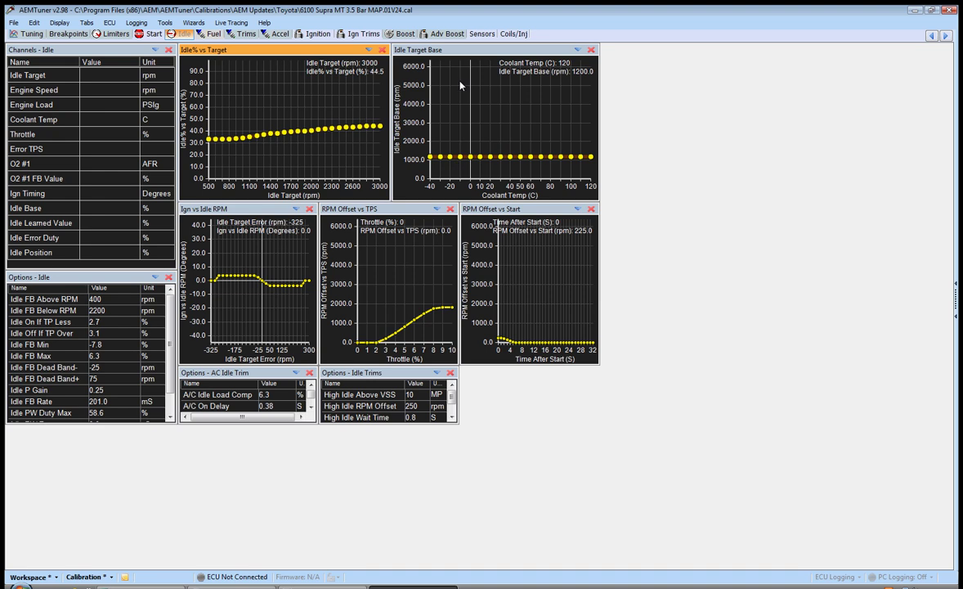
{"action": "left_click", "coordinate": [436, 161]}
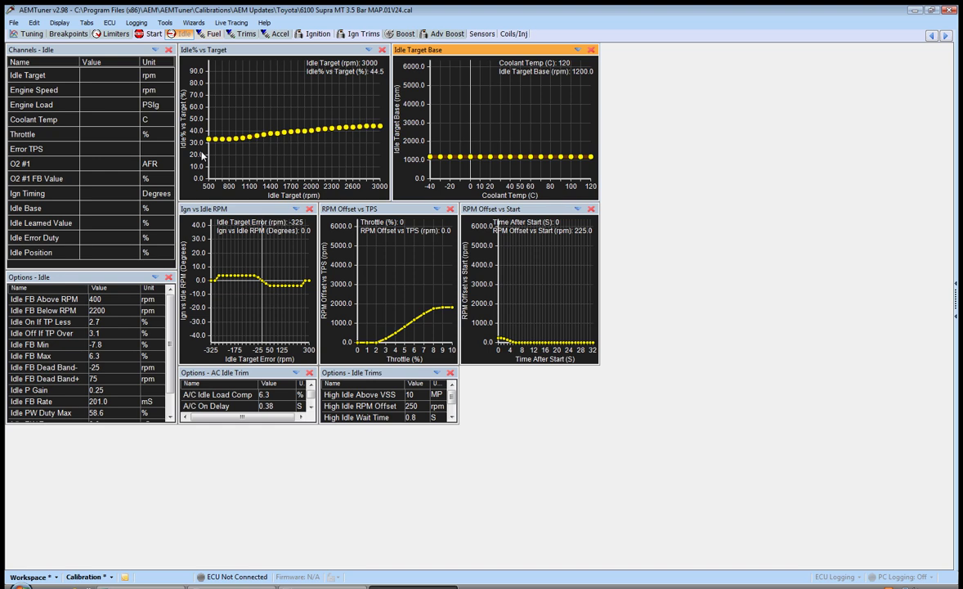
{"action": "key", "text": "Down"}
{"action": "key", "text": "Down"}
{"action": "key", "text": "Down"}
{"action": "key", "text": "Down"}
{"action": "key", "text": "Down"}
{"action": "key", "text": "Down"}
{"action": "key", "text": "Down"}
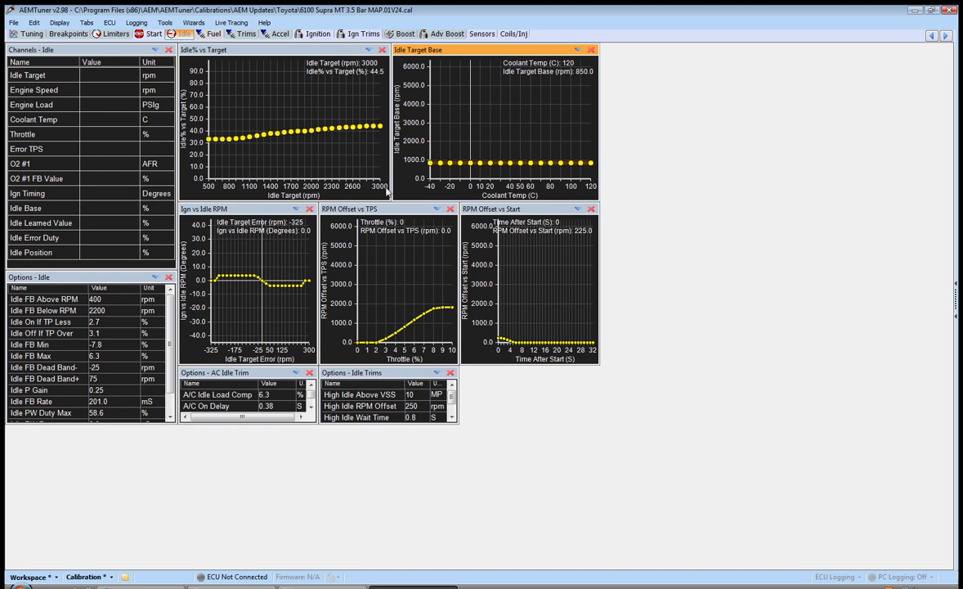
{"action": "key", "text": "equal"}
{"action": "type", "text": "1200"}
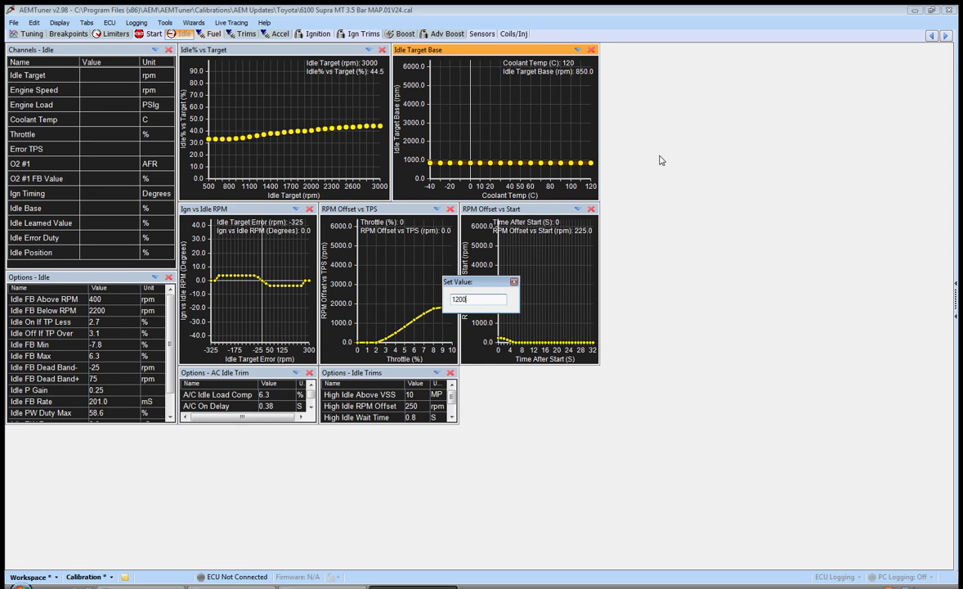
{"action": "key", "text": "Return"}
Step the whole Idle% vs Target curve up, lifting its 3000 rpm point from 44.5% to 50.8%
{"action": "left_click", "coordinate": [240, 50]}
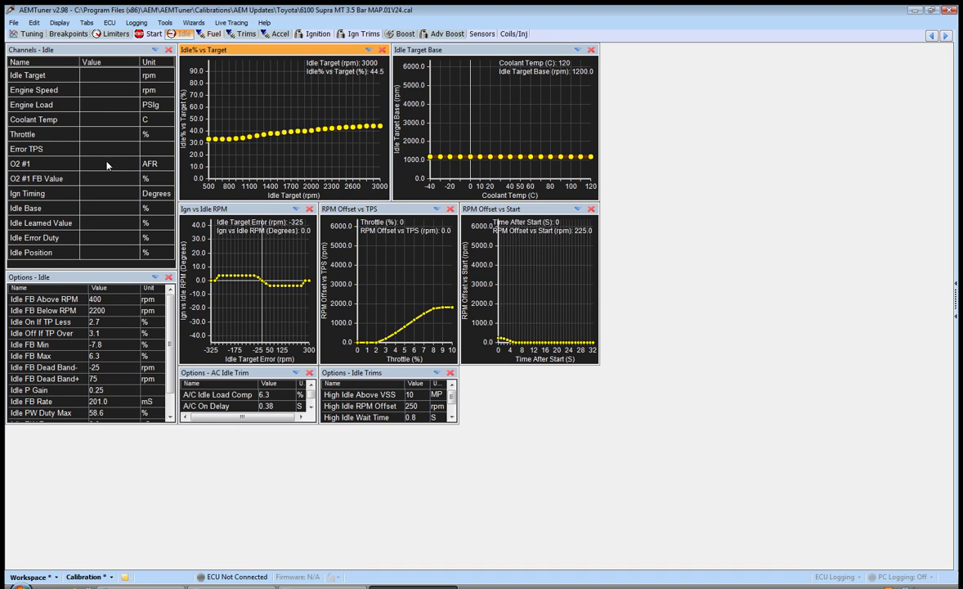
{"action": "key", "text": "plus"}
{"action": "key", "text": "plus"}
{"action": "key", "text": "plus"}
{"action": "key", "text": "plus"}
{"action": "key", "text": "plus"}
{"action": "key", "text": "plus"}
{"action": "key", "text": "plus"}
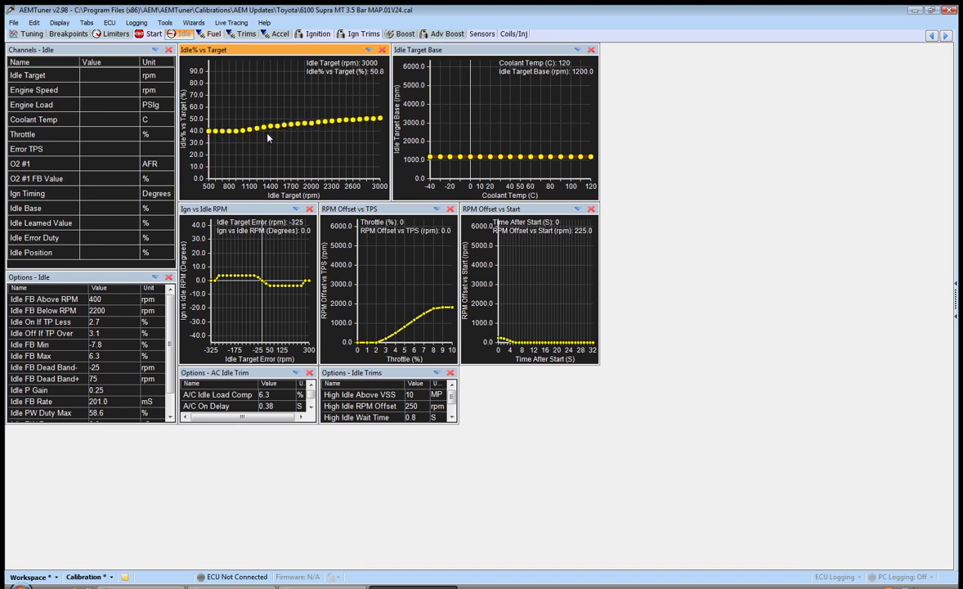
{"action": "key", "text": "plus"}
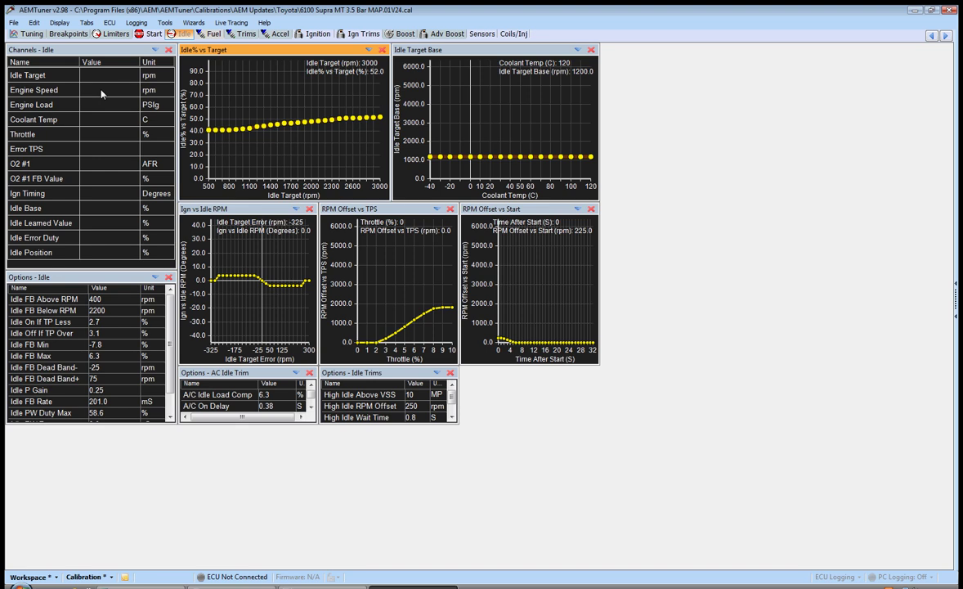
Nudge the 1300 rpm Idle% point up and lower the 1100 rpm point to 38.3
{"action": "left_click", "coordinate": [257, 128]}
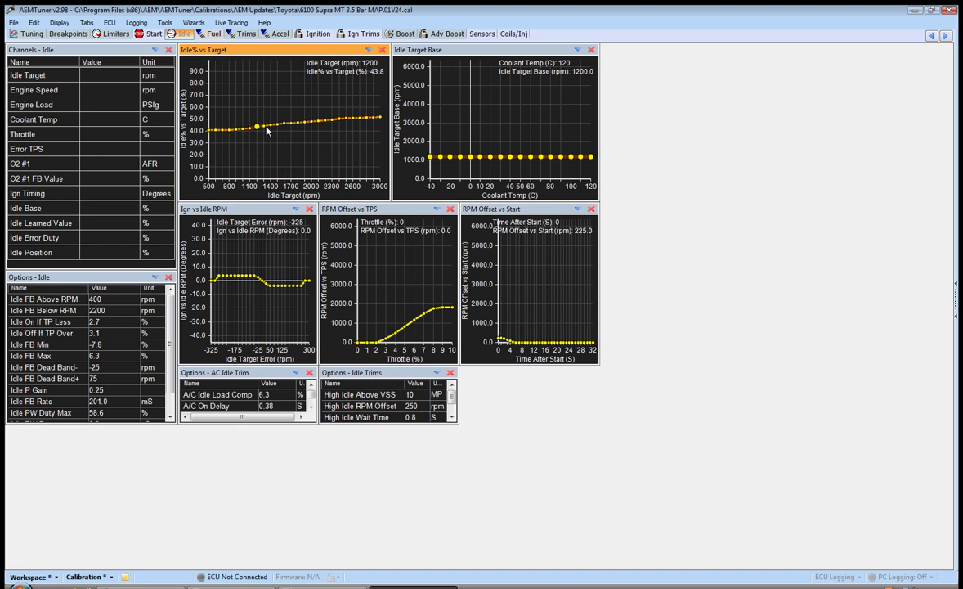
{"action": "key", "text": "Right"}
{"action": "key", "text": "Up"}
{"action": "key", "text": "Left"}
{"action": "key", "text": "Left"}
{"action": "key", "text": "Down"}
{"action": "key", "text": "Down"}
Return to the fuel map and check the 1550 rpm, -1.4 PSIg cell, now 3.4 ms
{"action": "left_click", "coordinate": [398, 147]}
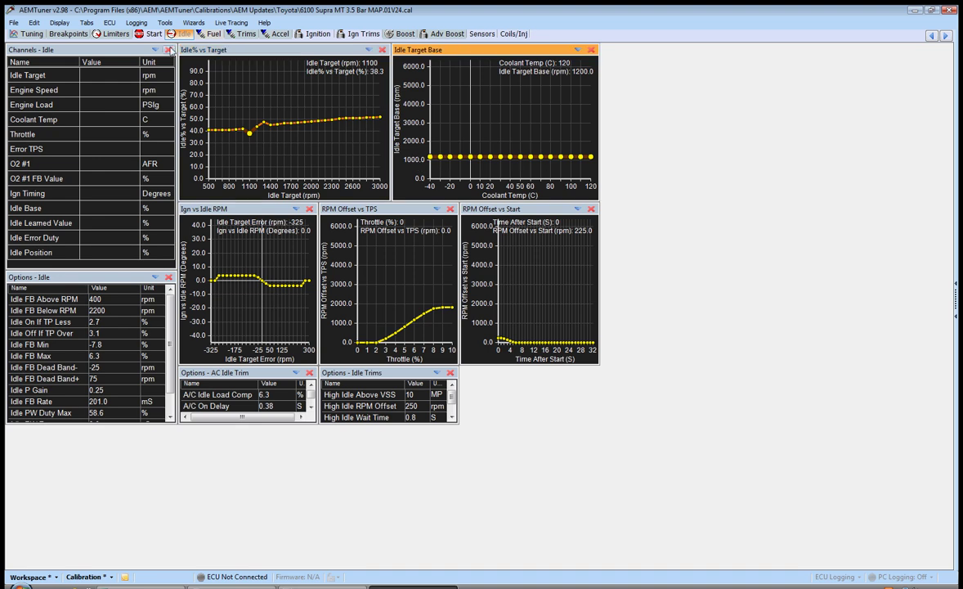
{"action": "left_click", "coordinate": [211, 34]}
{"action": "left_click", "coordinate": [294, 383]}
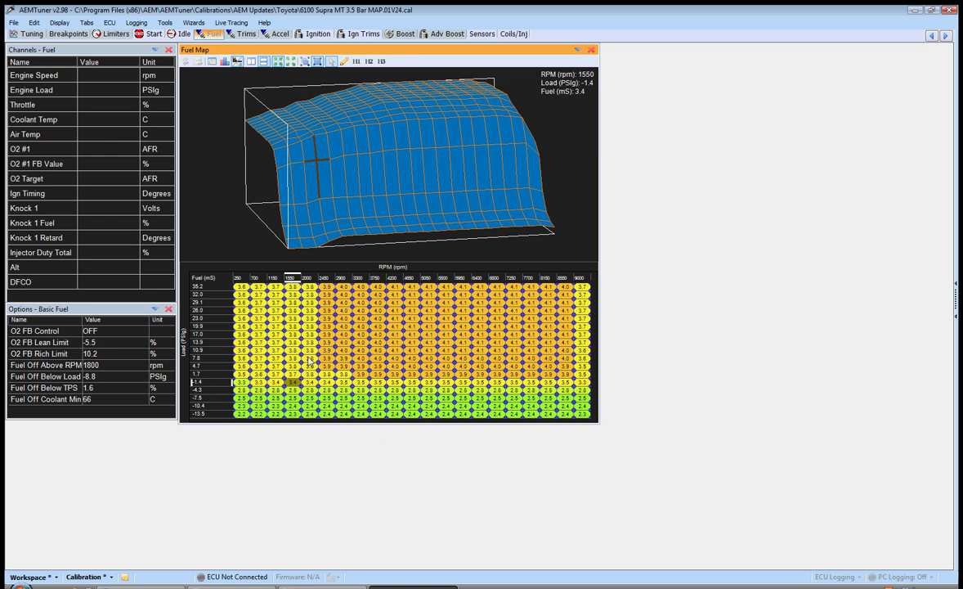
Check the fuel value at 3750 rpm and 1.7 load, then return to the Idle charts
{"action": "left_click", "coordinate": [377, 373]}
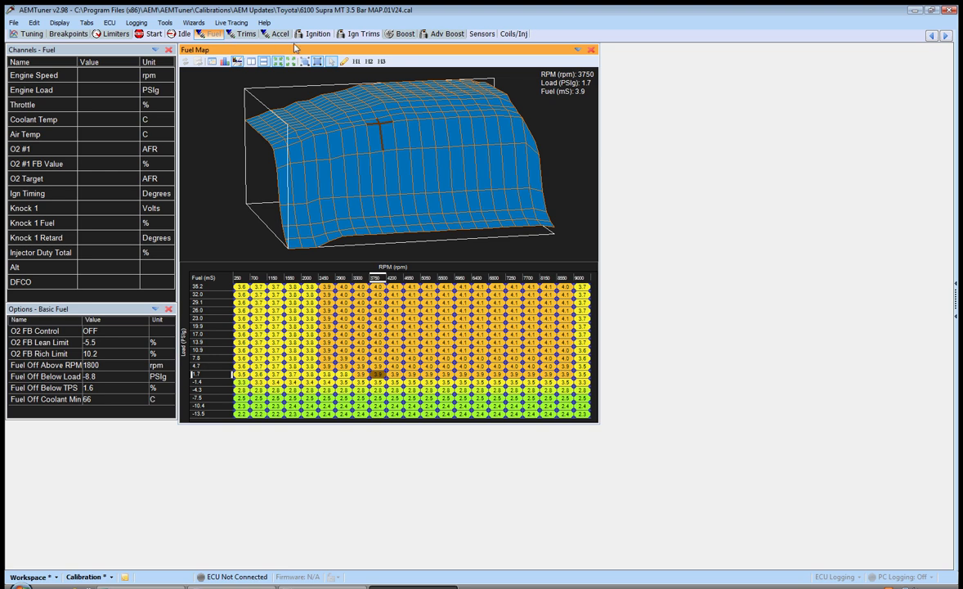
{"action": "left_click", "coordinate": [177, 34]}
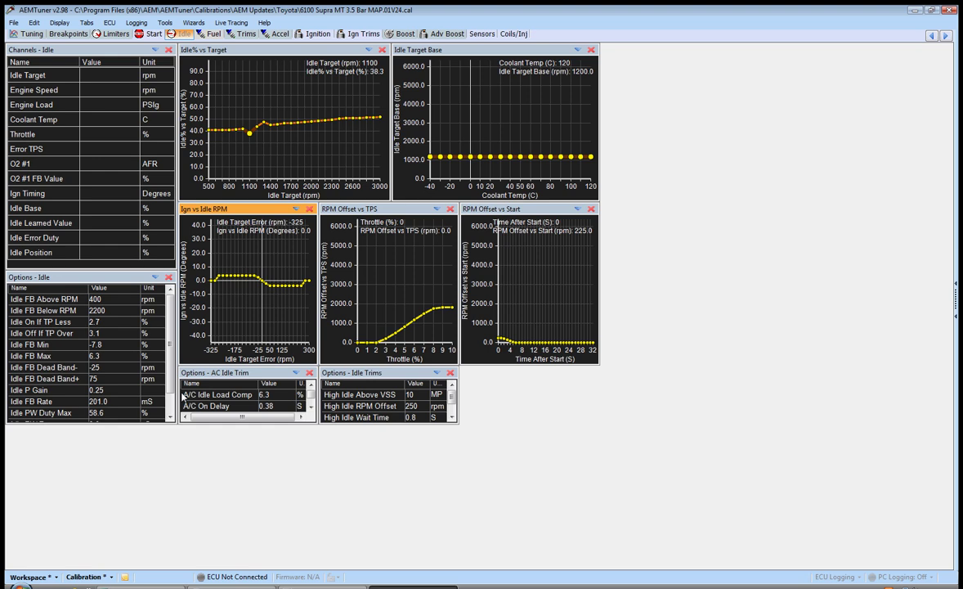
Show the ignition timing map and tilt its 3-D surface toward a top-down view
{"action": "left_click", "coordinate": [103, 278]}
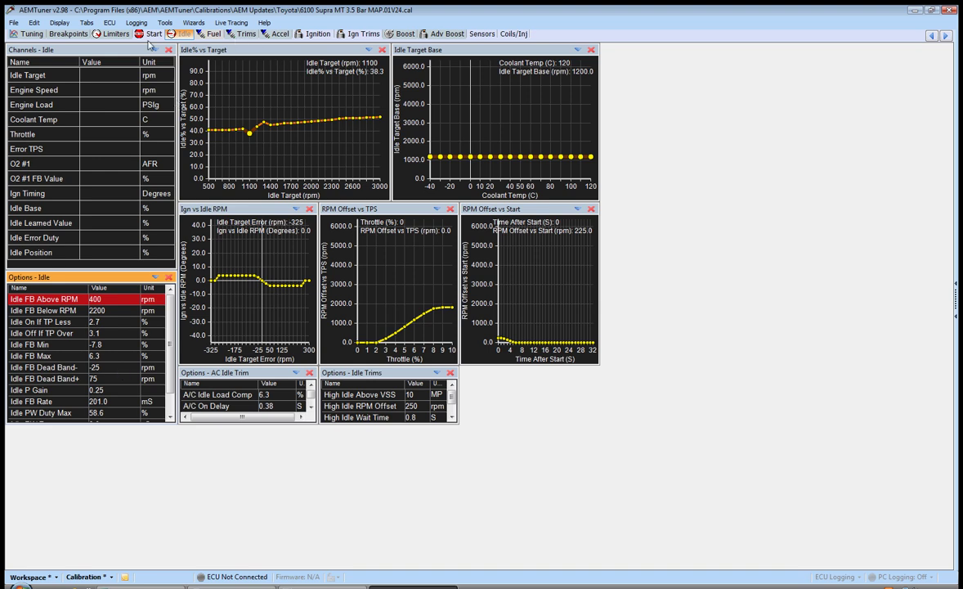
{"action": "left_click", "coordinate": [301, 35]}
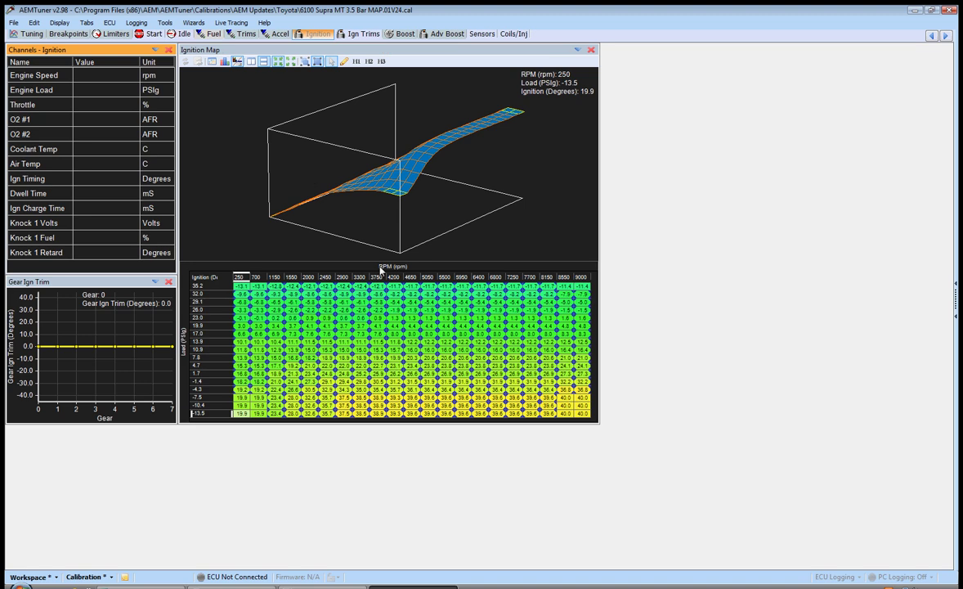
{"action": "left_click_drag", "start_coordinate": [400, 185], "coordinate": [402, 189]}
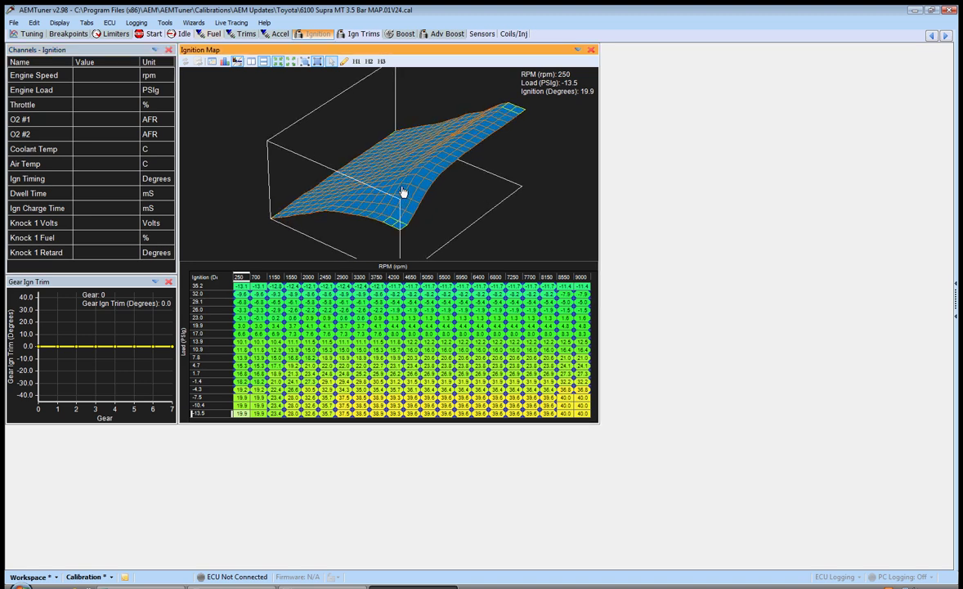